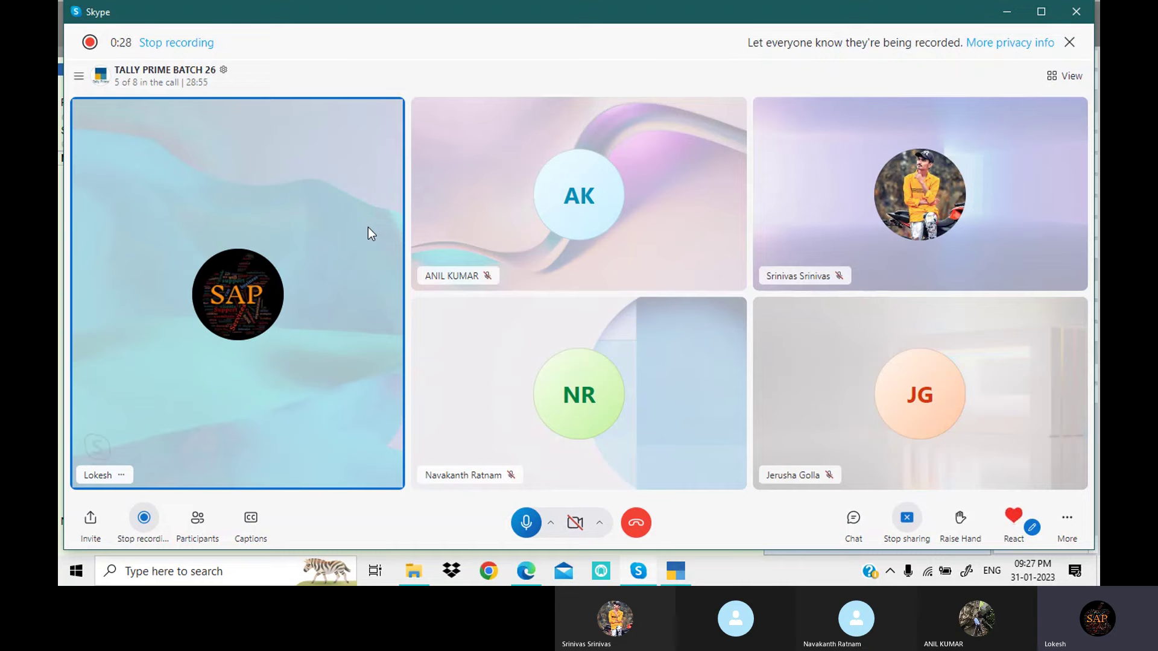
# Step: Switch to TallyPrime and leave the open sales voucher entry without saving it
pyautogui.click(686, 577)
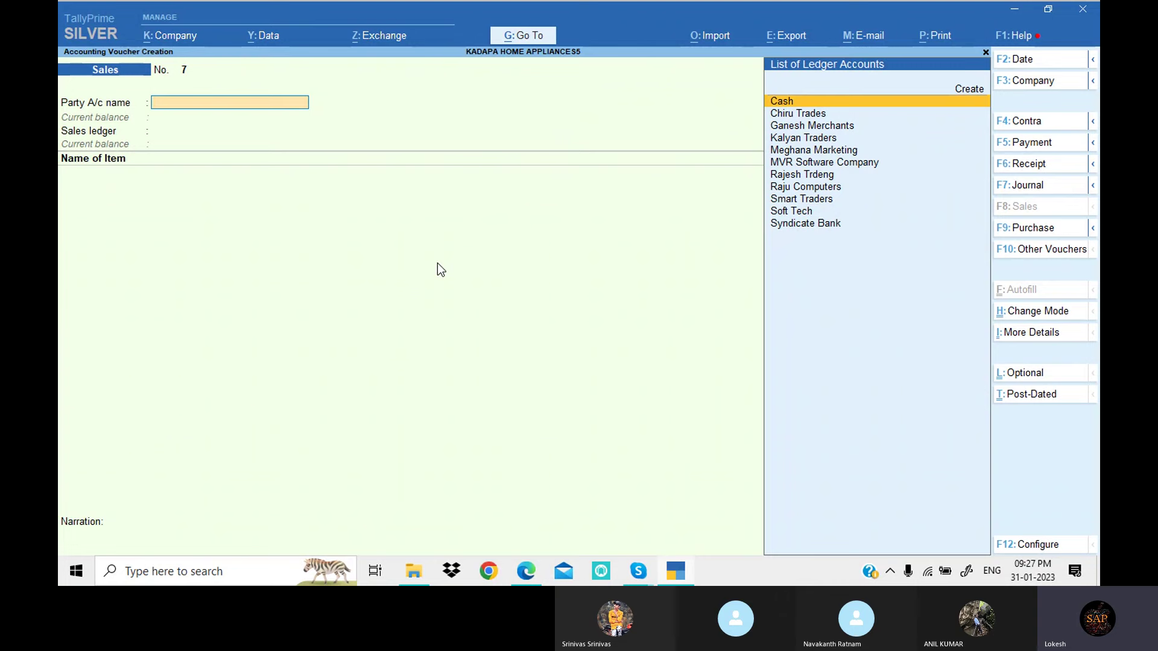
pyautogui.press('Escape')
pyautogui.press('y')
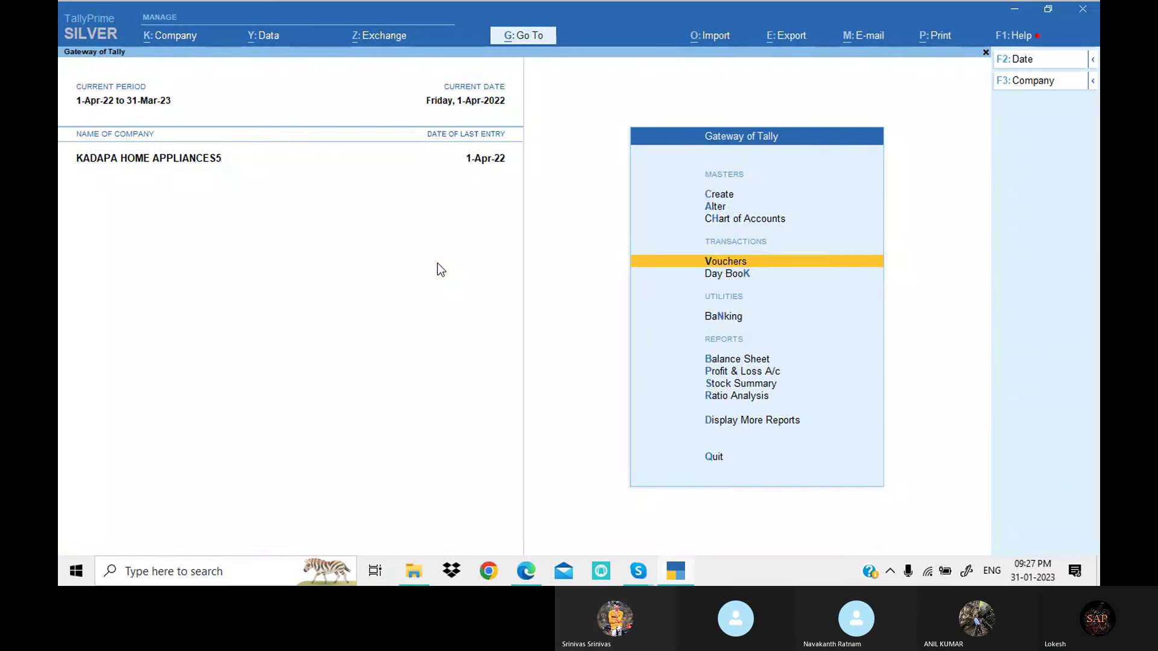
# Step: Open the Sales voucher type for alteration from the accounting masters
pyautogui.press('Up')
pyautogui.press('Up')
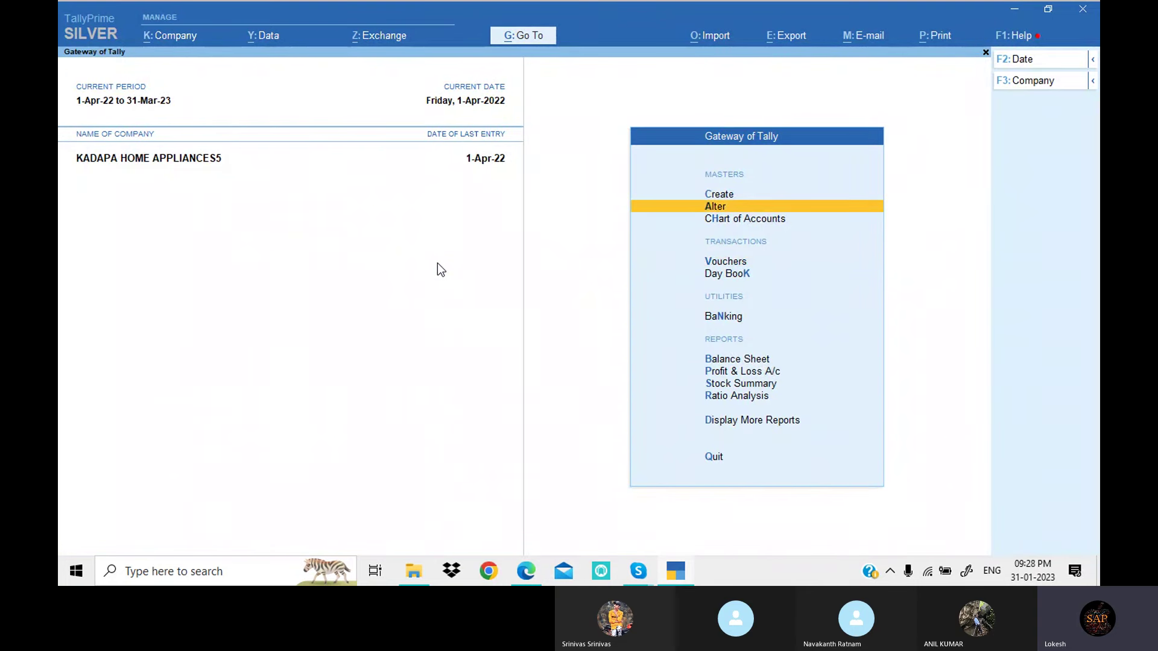
pyautogui.press('Return')
pyautogui.press('Down')
pyautogui.press('Down')
pyautogui.press('Down')
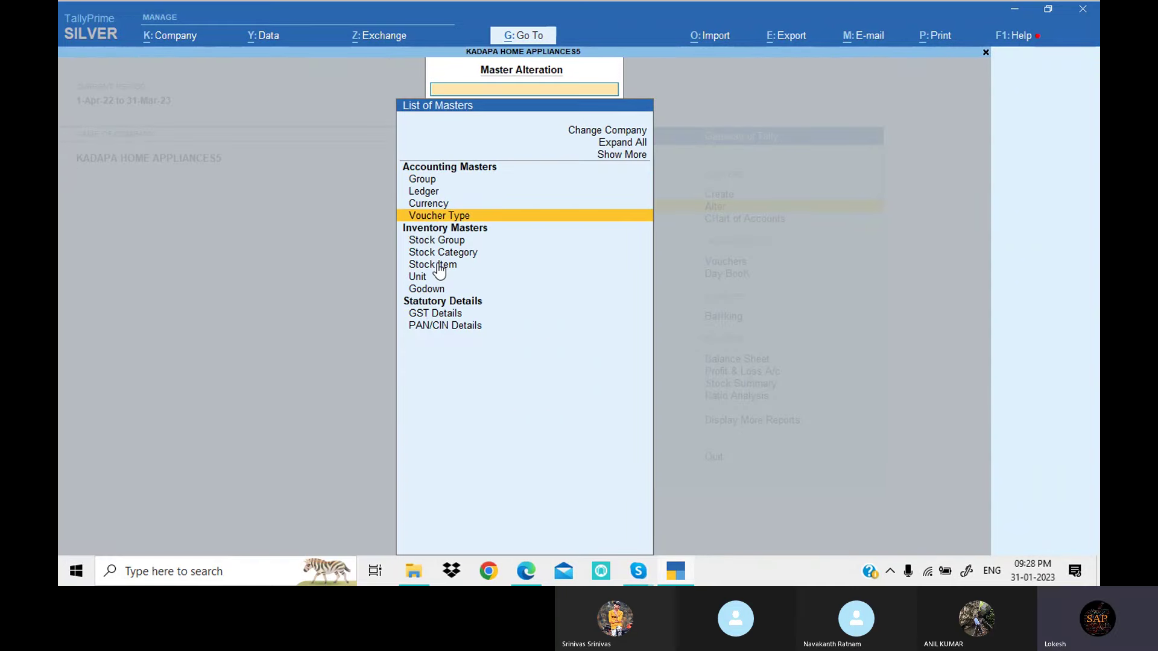
pyautogui.press('Return')
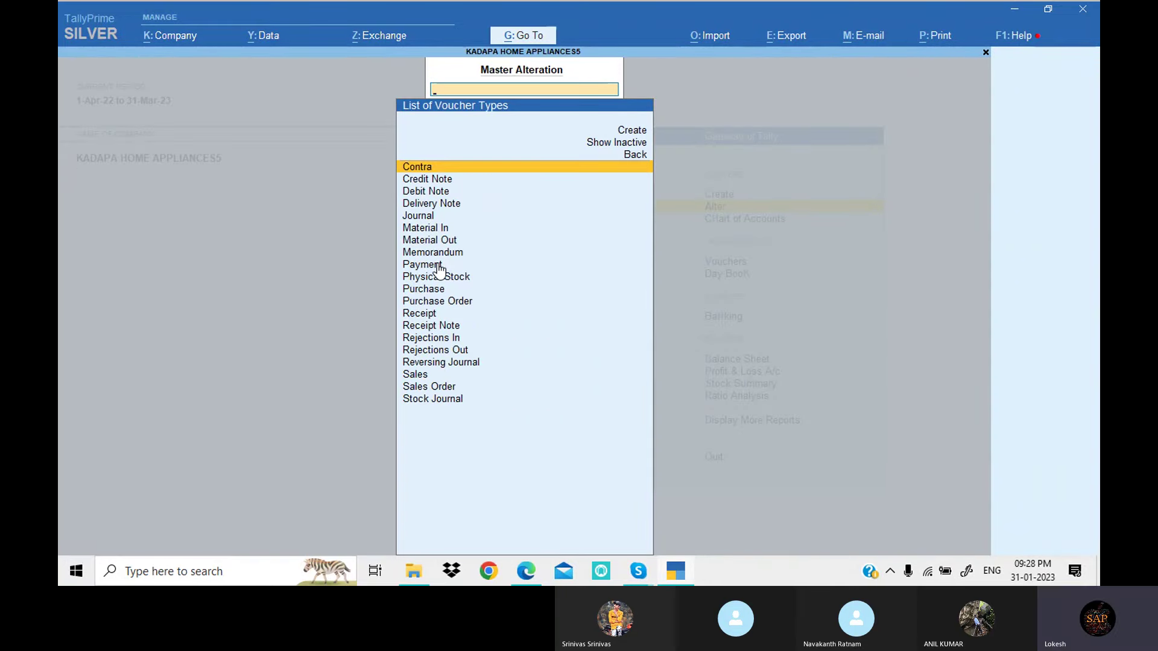
pyautogui.write('Sal')
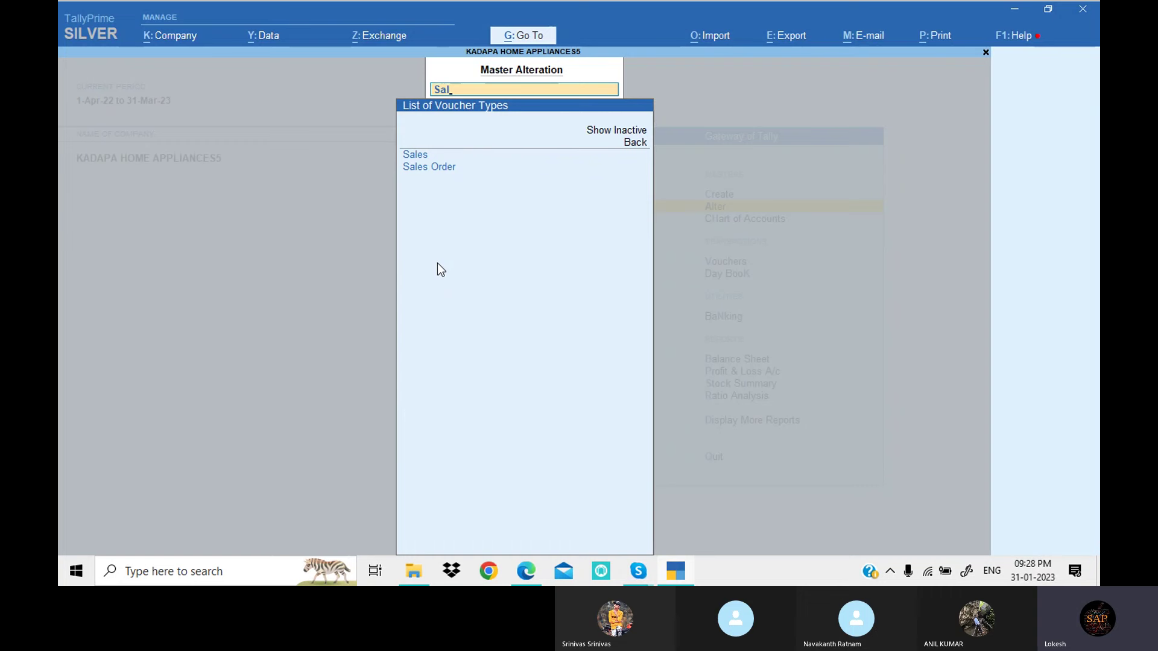
pyautogui.press('Return')
pyautogui.press('Return')
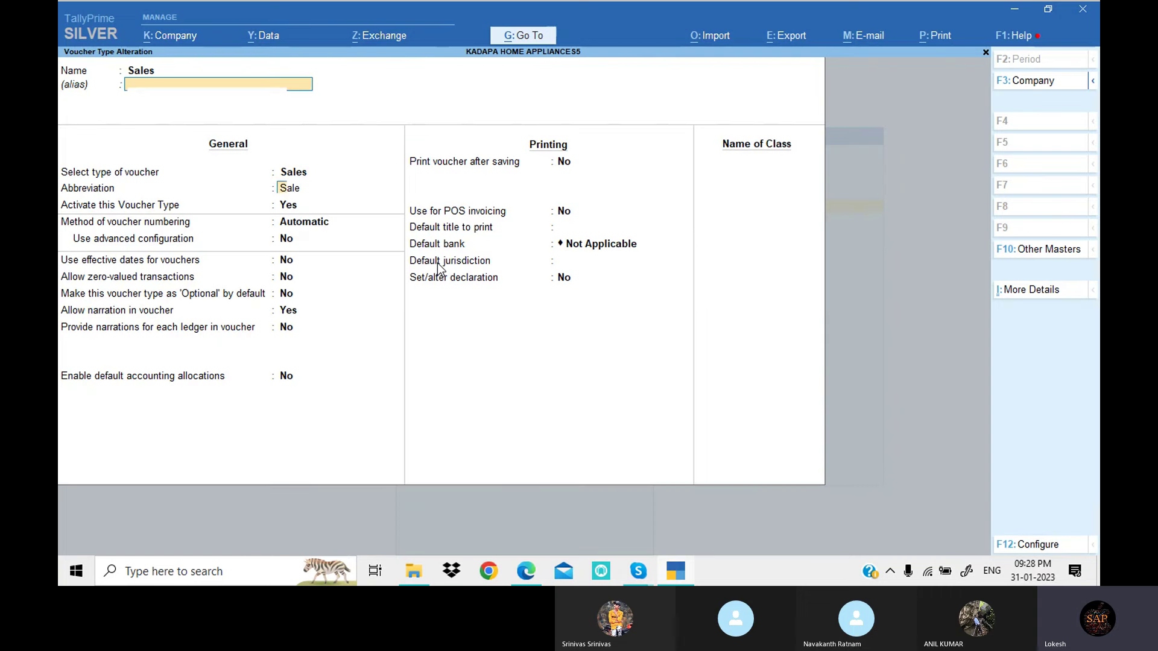
# Step: Keep the general and printing settings of the Sales voucher type and add a voucher class named Sales
pyautogui.press('Return')
pyautogui.press('Return')
pyautogui.press('Return')
pyautogui.press('Return')
pyautogui.press('Return')
pyautogui.press('Return')
pyautogui.press('Return')
pyautogui.press('Return')
pyautogui.press('Return')
pyautogui.press('Return')
pyautogui.press('Return')
pyautogui.press('Return')
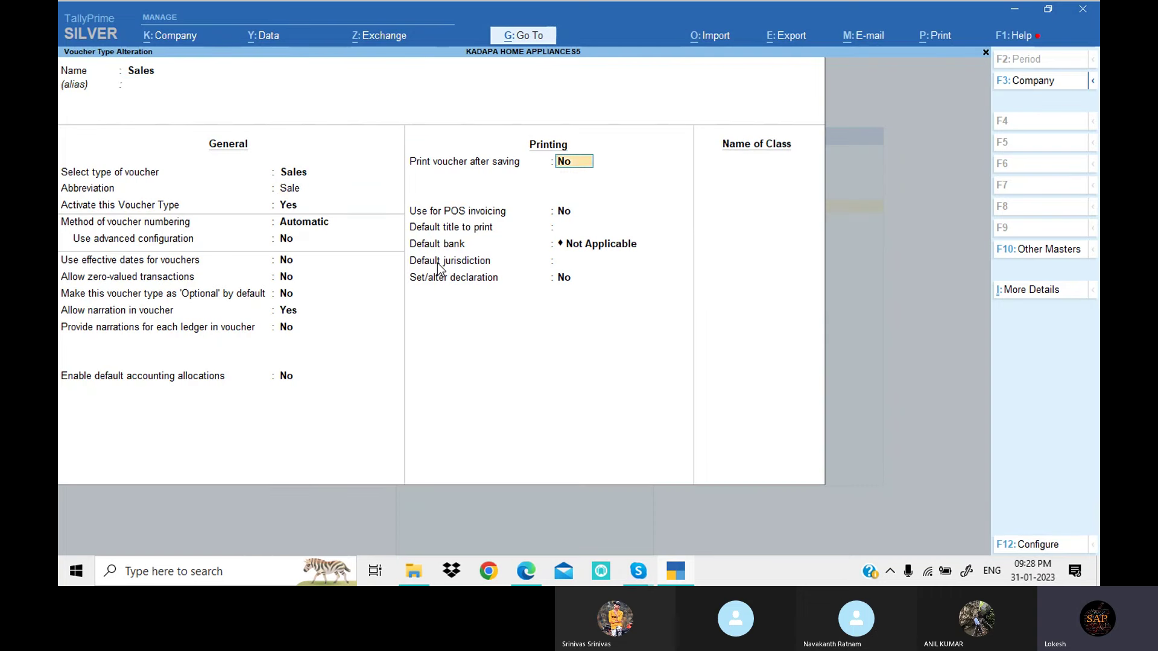
pyautogui.press('Return')
pyautogui.press('Return')
pyautogui.press('Return')
pyautogui.press('Return')
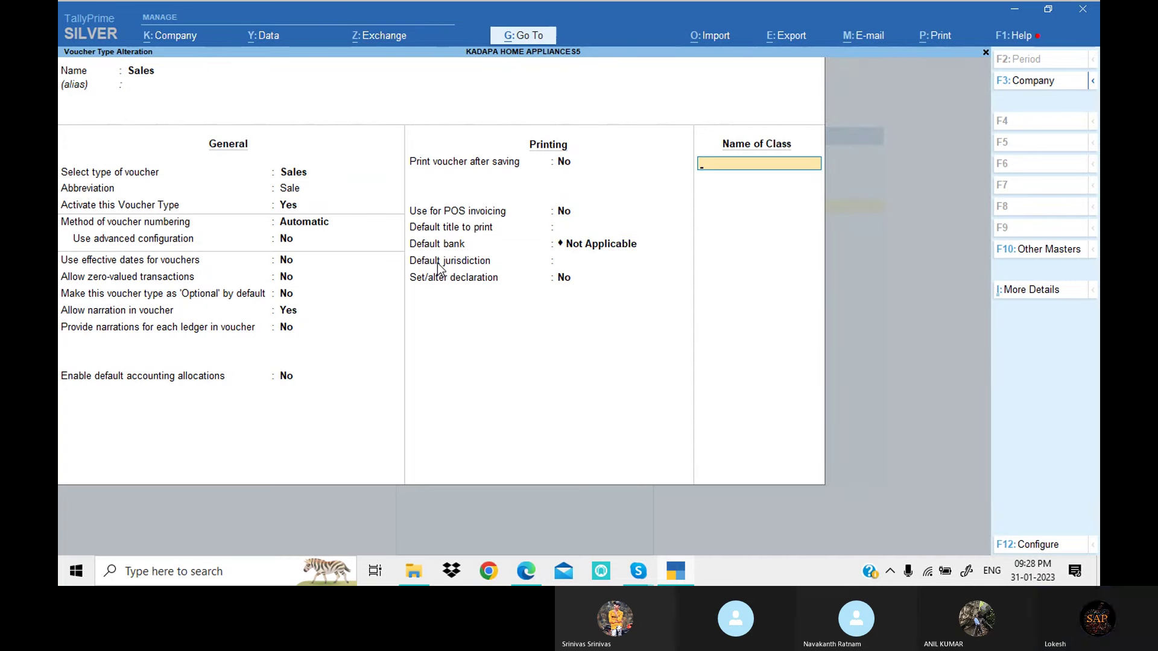
pyautogui.write('Sales')
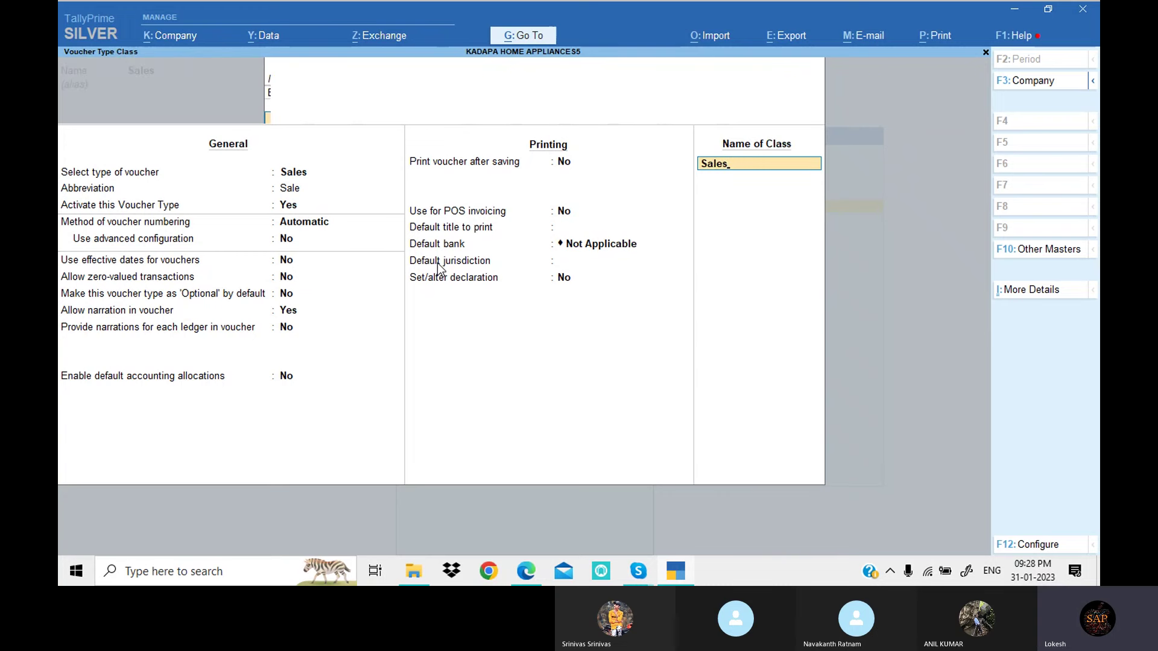
pyautogui.press('Return')
# Step: Leave the class's group restrictions empty and choose Sales as the ledger for the default accounting allocation
pyautogui.press('Return')
pyautogui.press('Return')
pyautogui.write('Sa')
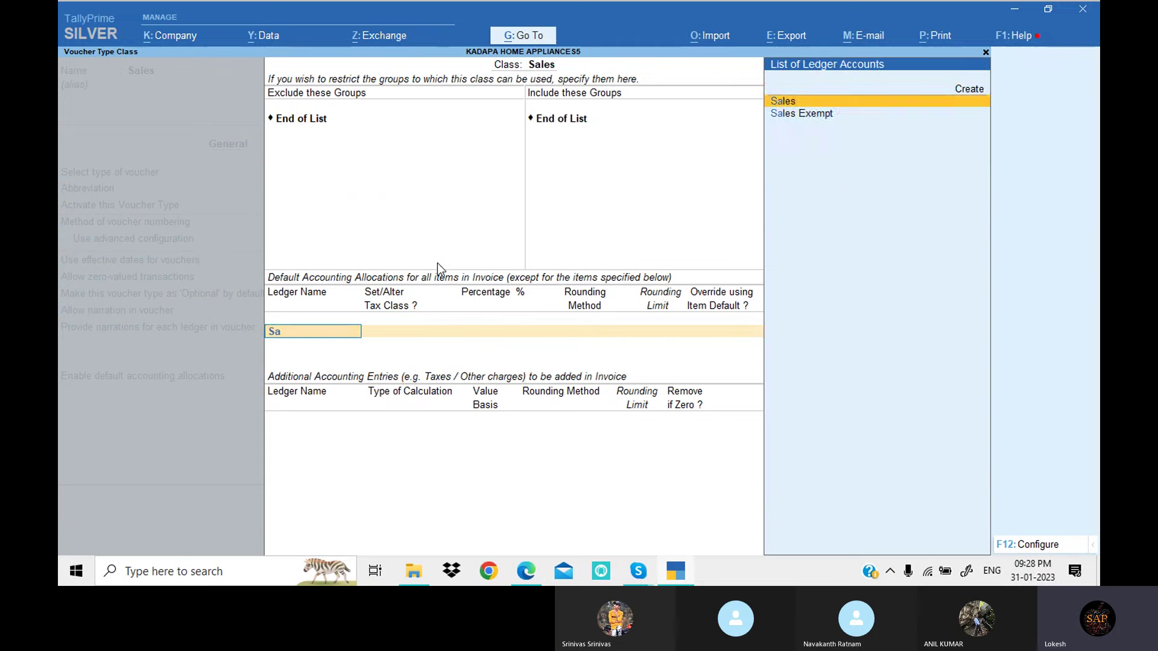
pyautogui.press('Return')
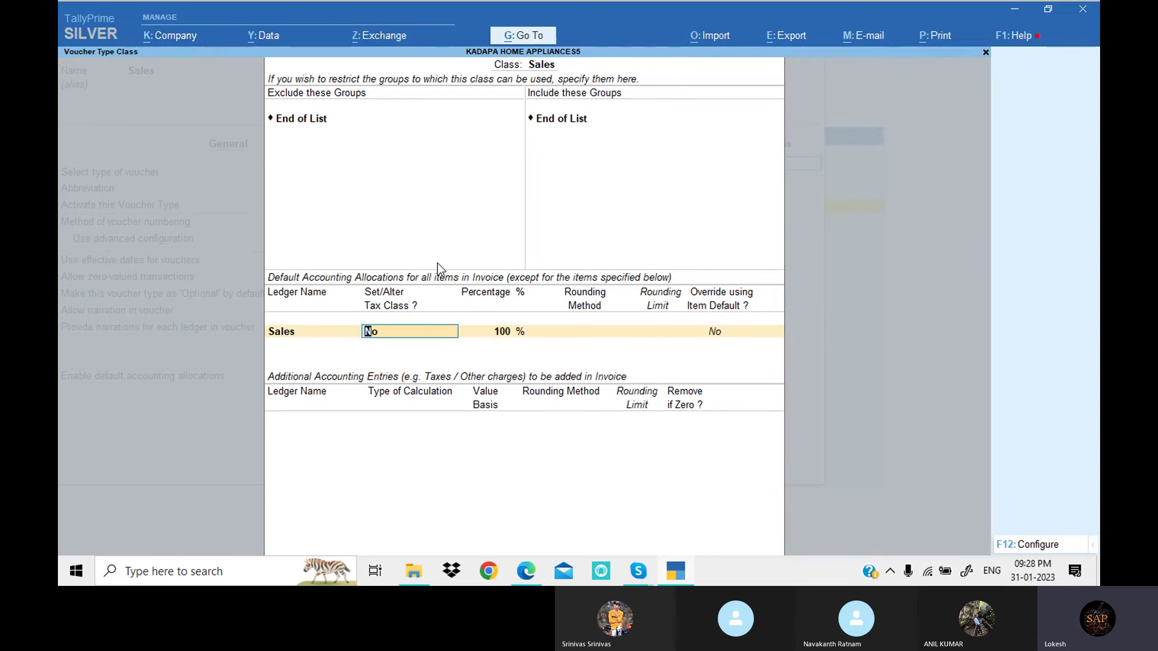
# Step: Enable the tax class for the Sales ledger with GST classification Sales Taxable, keeping the allocation at 100%
pyautogui.write('y')
pyautogui.press('Return')
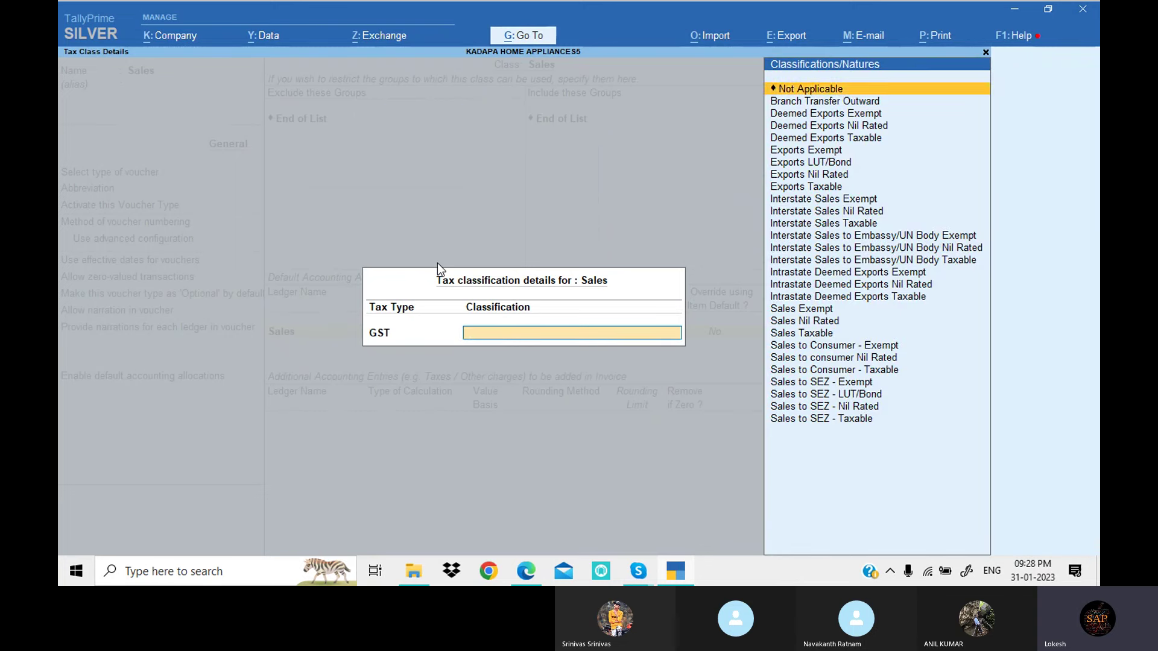
pyautogui.press('Down')
pyautogui.press('Down')
pyautogui.press('Down')
pyautogui.press('Down')
pyautogui.press('Down')
pyautogui.press('Down')
pyautogui.press('Down')
pyautogui.press('Down')
pyautogui.press('Down')
pyautogui.press('Down')
pyautogui.press('Down')
pyautogui.press('Down')
pyautogui.press('Down')
pyautogui.press('Down')
pyautogui.press('Down')
pyautogui.press('Down')
pyautogui.press('Down')
pyautogui.press('Down')
pyautogui.press('Down')
pyautogui.press('Down')
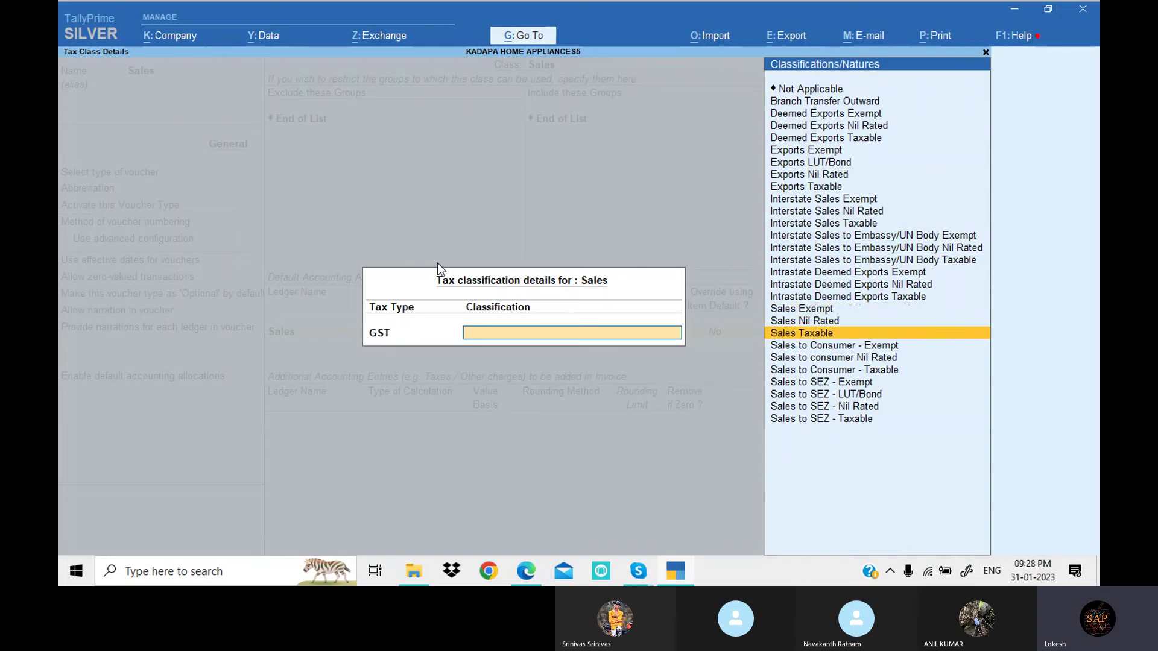
pyautogui.press('Return')
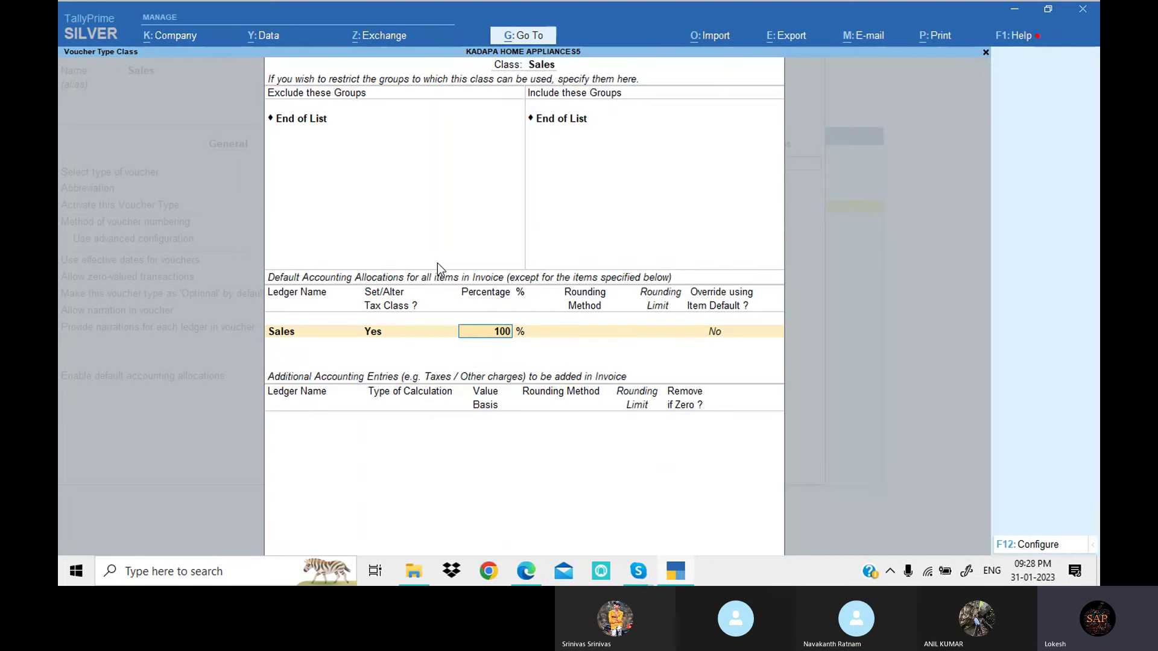
pyautogui.press('Return')
pyautogui.press('Return')
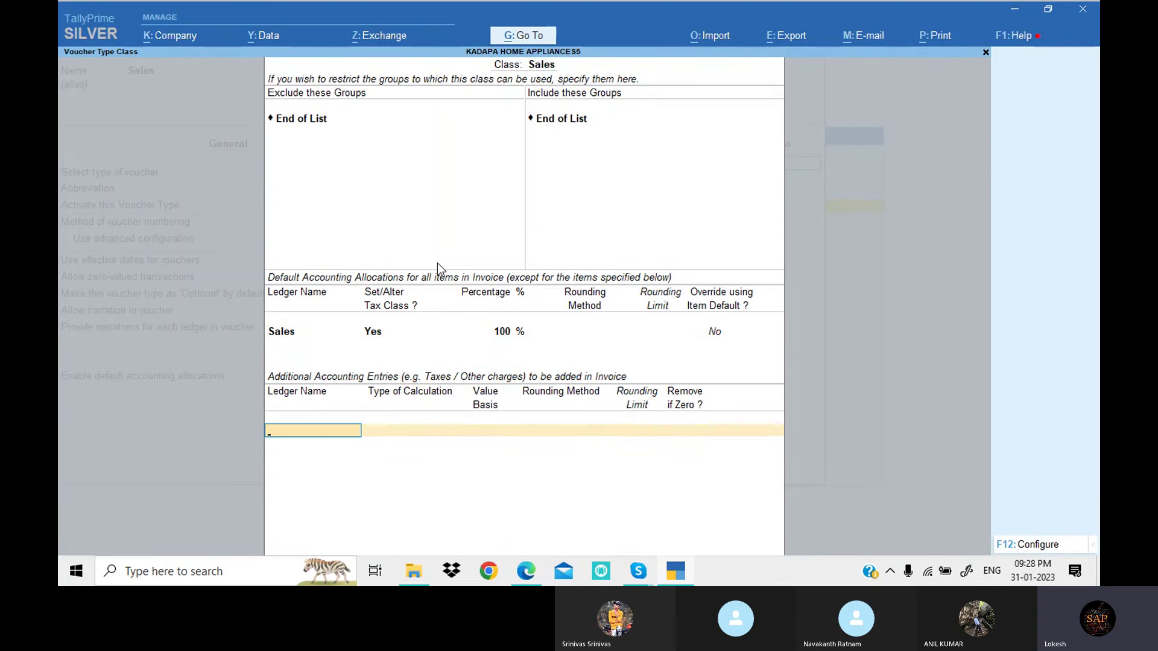
# Step: Add CGST and SGST as additional accounting entries with Remove if Zero set to Yes, and accept the Sales class
pyautogui.write('Cg')
pyautogui.press('Return')
pyautogui.press('Return')
pyautogui.write('Sg')
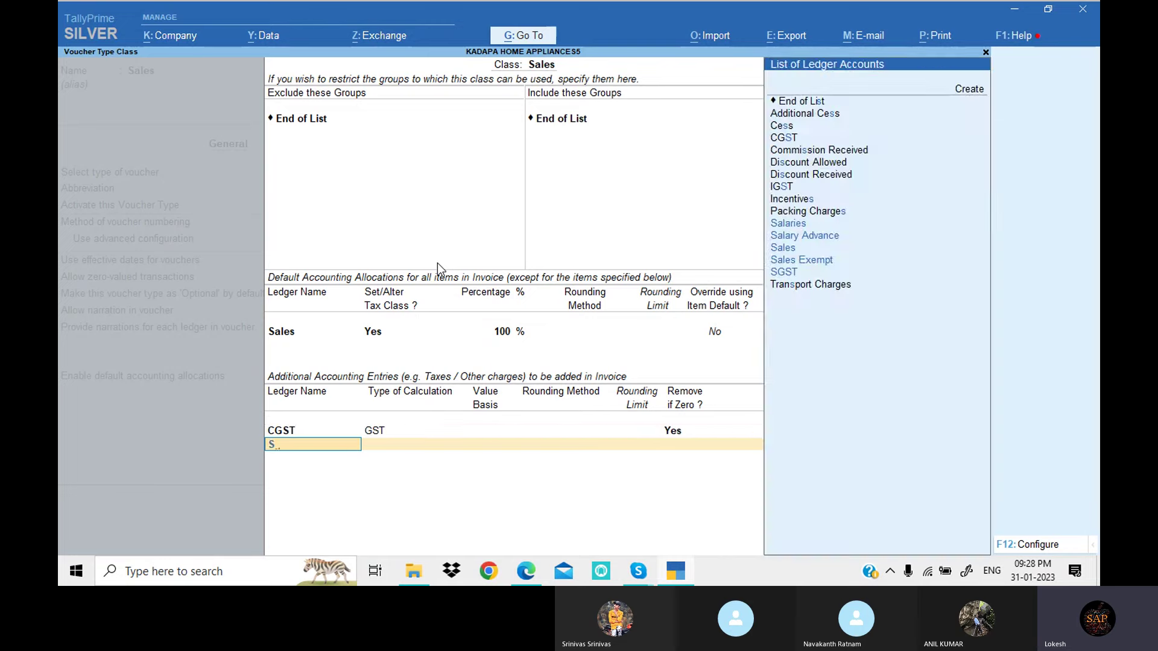
pyautogui.press('Return')
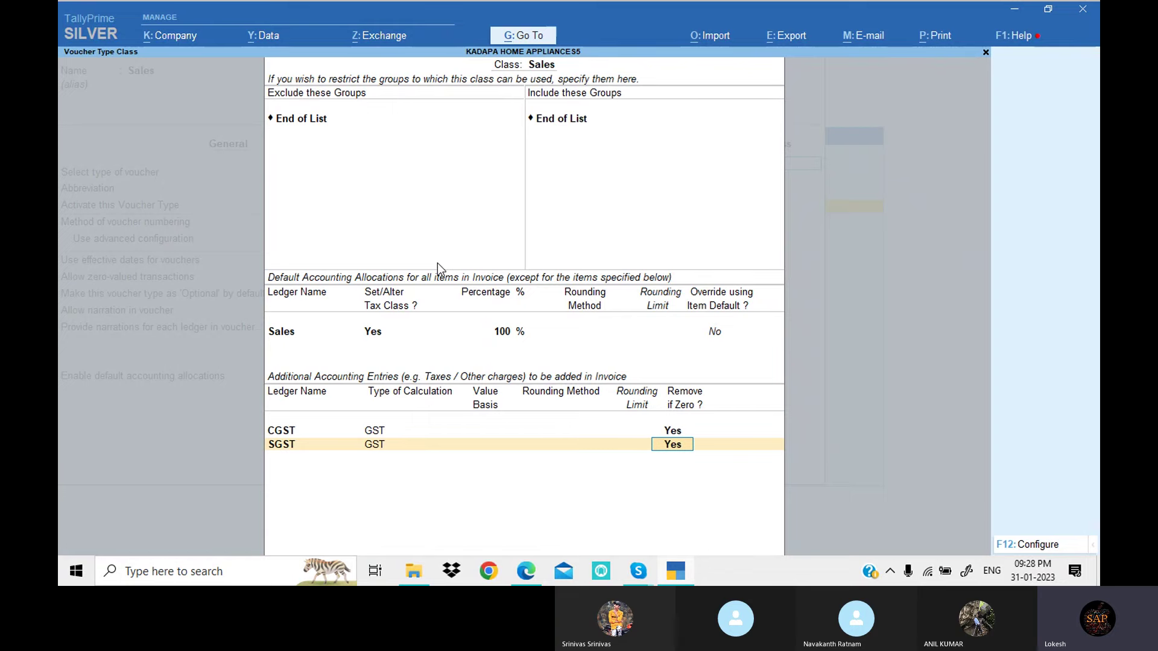
pyautogui.press('Return')
pyautogui.press('Return')
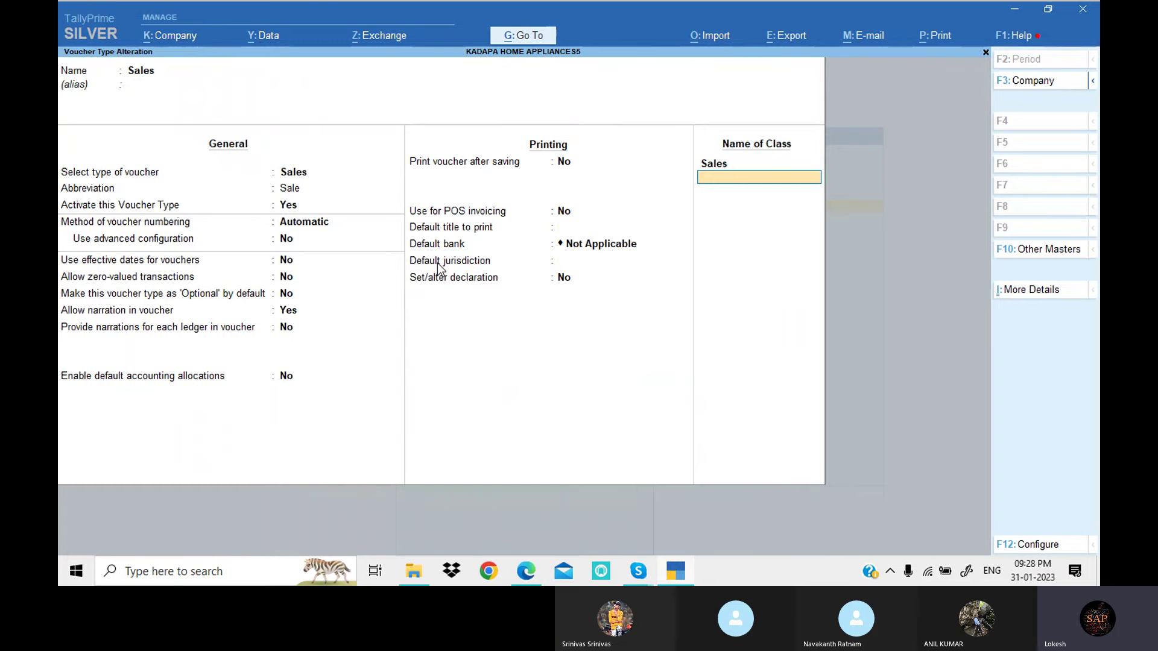
# Step: Add a second voucher class named Sales IGST without any excluded or included groups
pyautogui.write('Sales IGST')
pyautogui.press('Return')
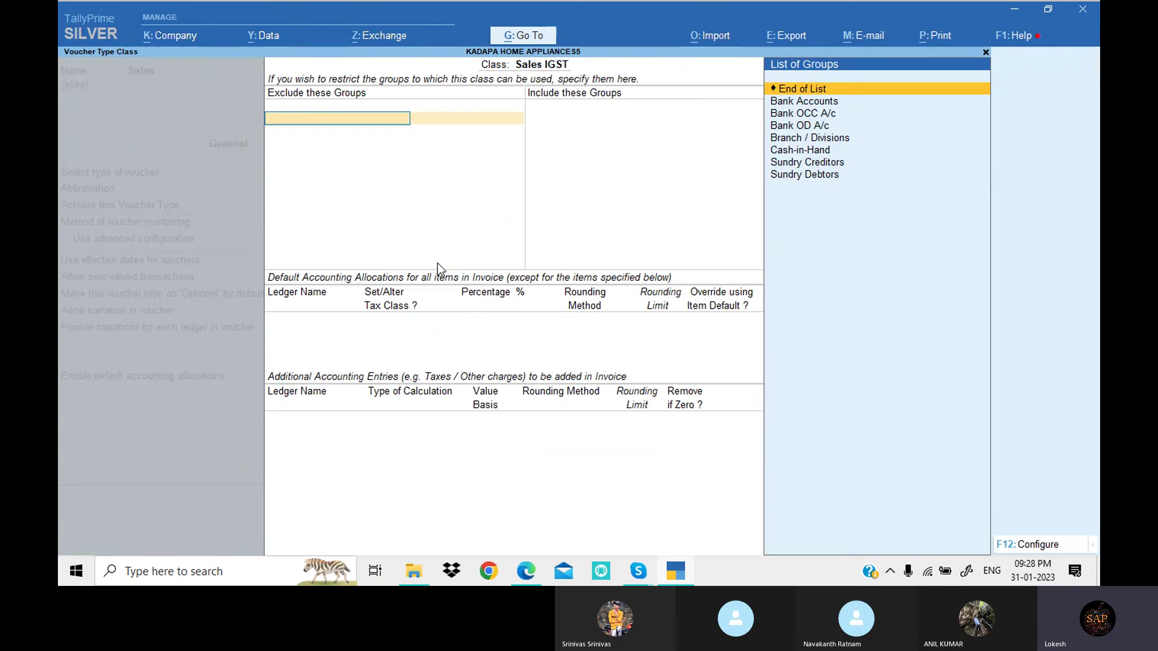
pyautogui.press('Return')
pyautogui.press('Return')
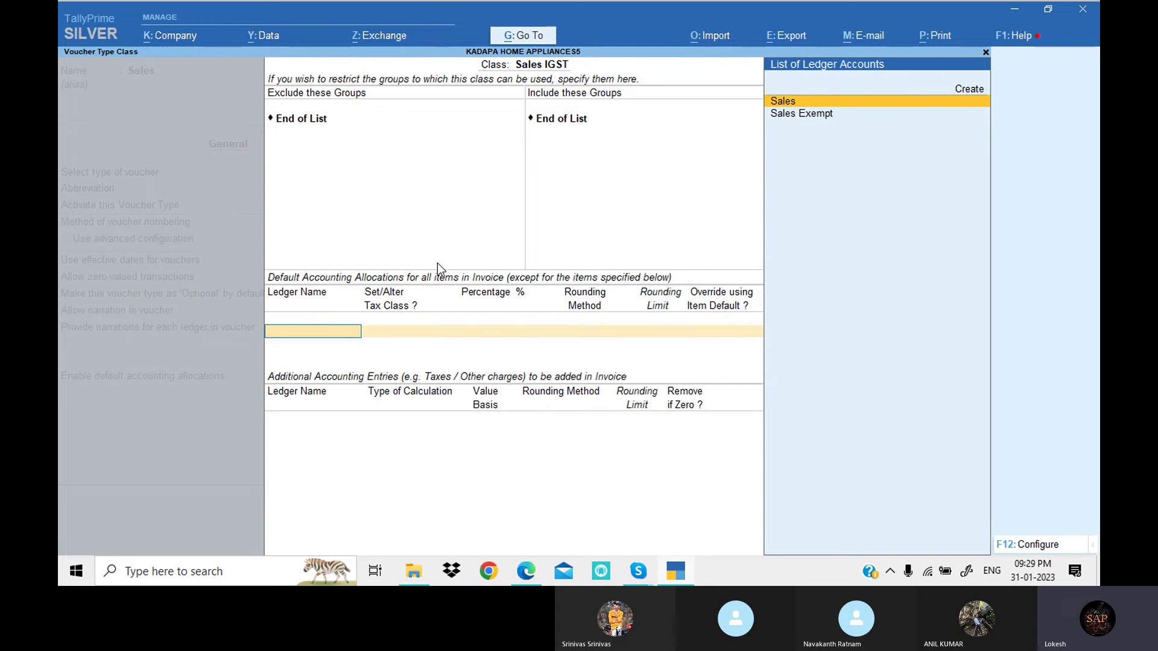
# Step: Create a ledger named Sales IGST under Sales Accounts as the class's default accounting allocation
pyautogui.hotkey('alt', 'c')
pyautogui.write('Sales IGS')
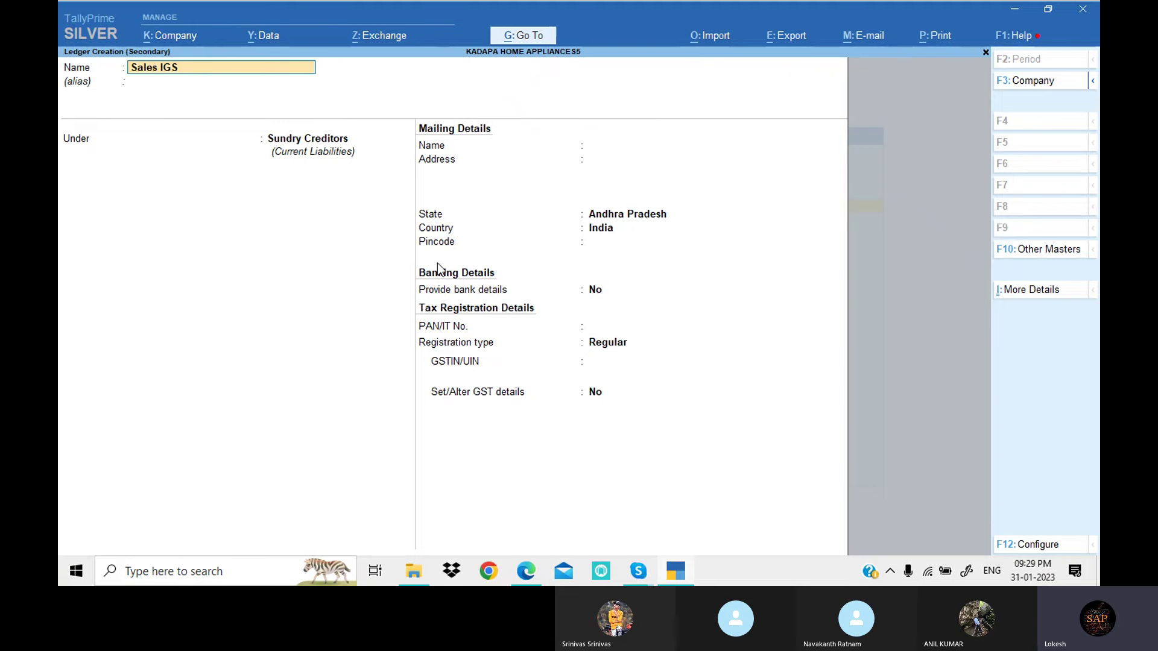
pyautogui.write('T')
pyautogui.press('Return')
pyautogui.write('sa')
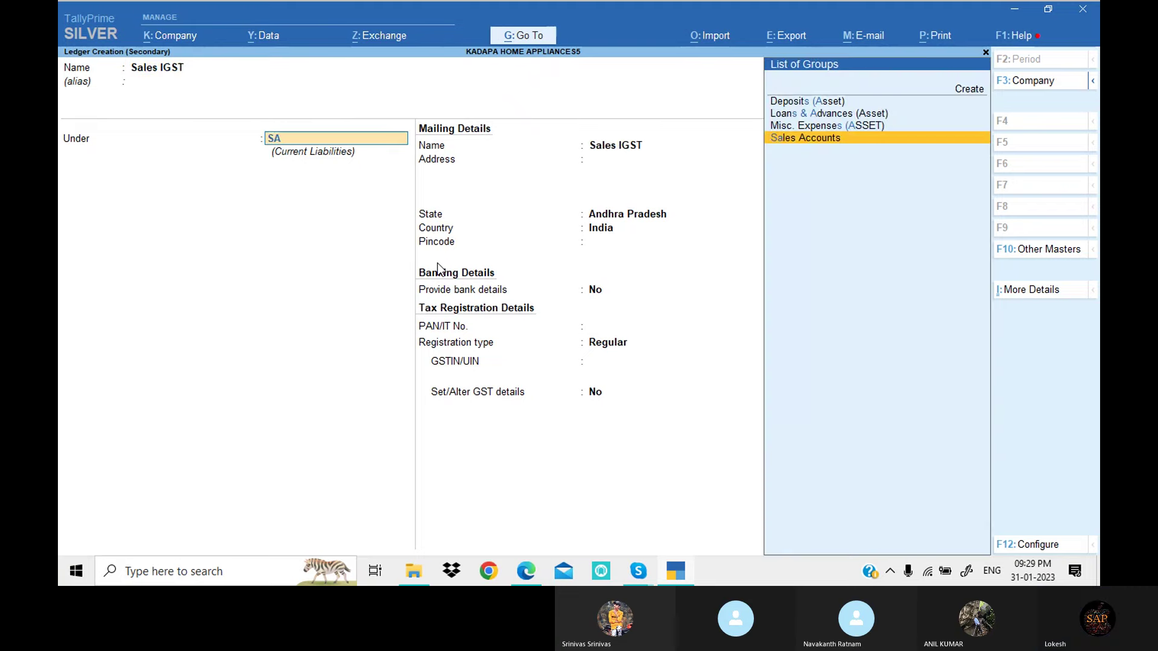
pyautogui.press('Return')
pyautogui.press('Return')
pyautogui.press('Return')
pyautogui.press('Return')
pyautogui.press('Up')
pyautogui.press('Return')
pyautogui.press('Return')
pyautogui.press('Return')
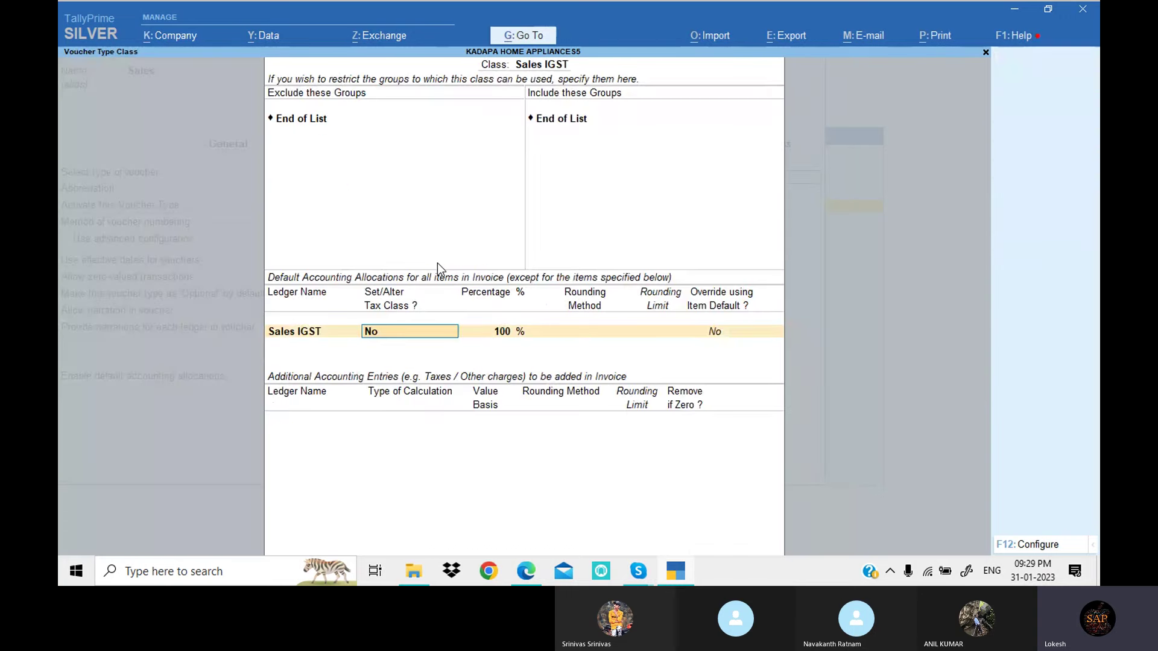
# Step: Enable the tax class for the Sales IGST ledger with GST classification Interstate Sales Taxable
pyautogui.press('y')
pyautogui.press('Return')
pyautogui.write('IN')
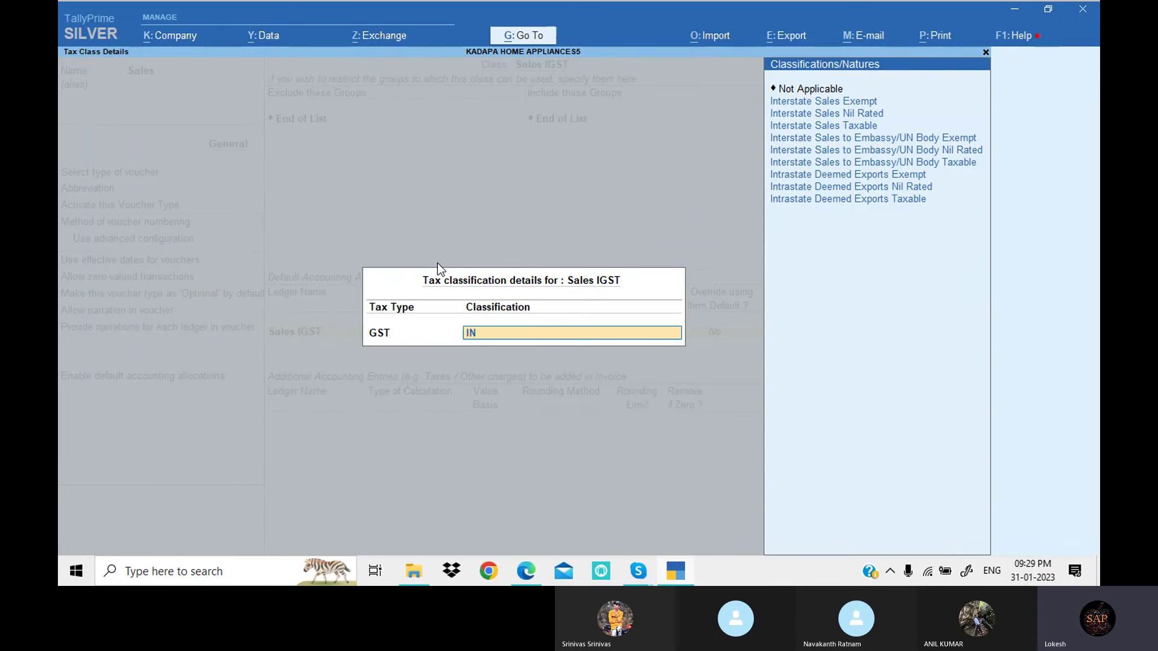
pyautogui.press('Down')
pyautogui.press('Down')
pyautogui.press('Down')
pyautogui.press('Down')
pyautogui.press('Down')
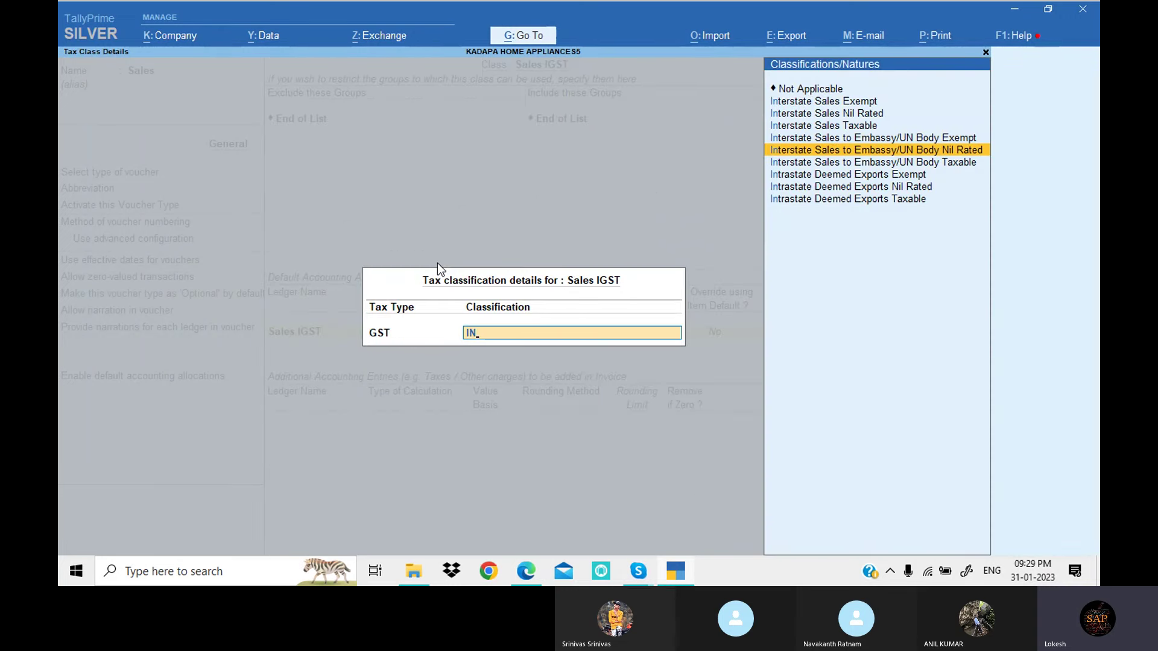
pyautogui.press('Up')
pyautogui.press('Up')
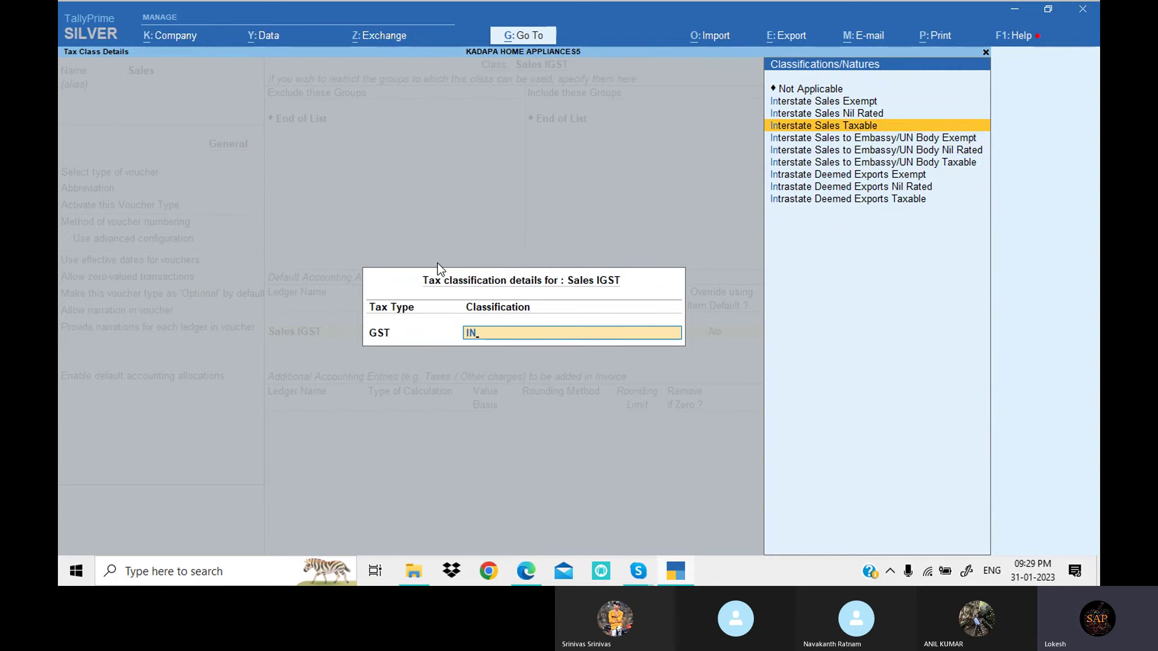
pyautogui.press('Return')
# Step: Add IGST as an additional accounting entry of the Sales IGST class and save the Sales voucher type
pyautogui.write('ig')
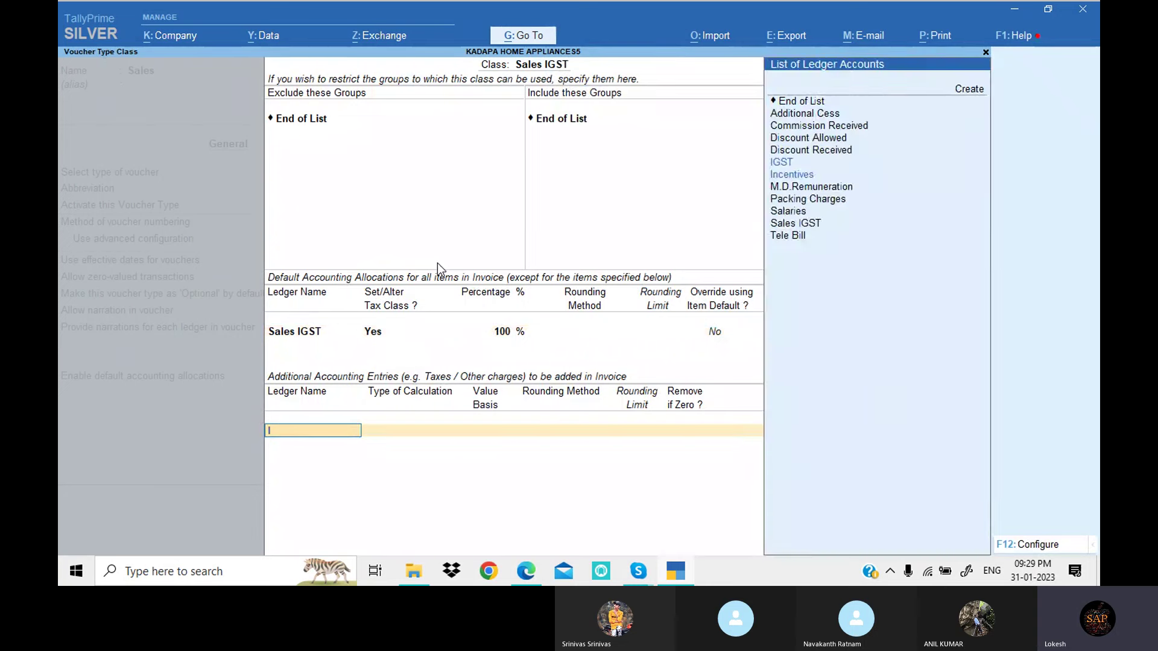
pyautogui.press('Return')
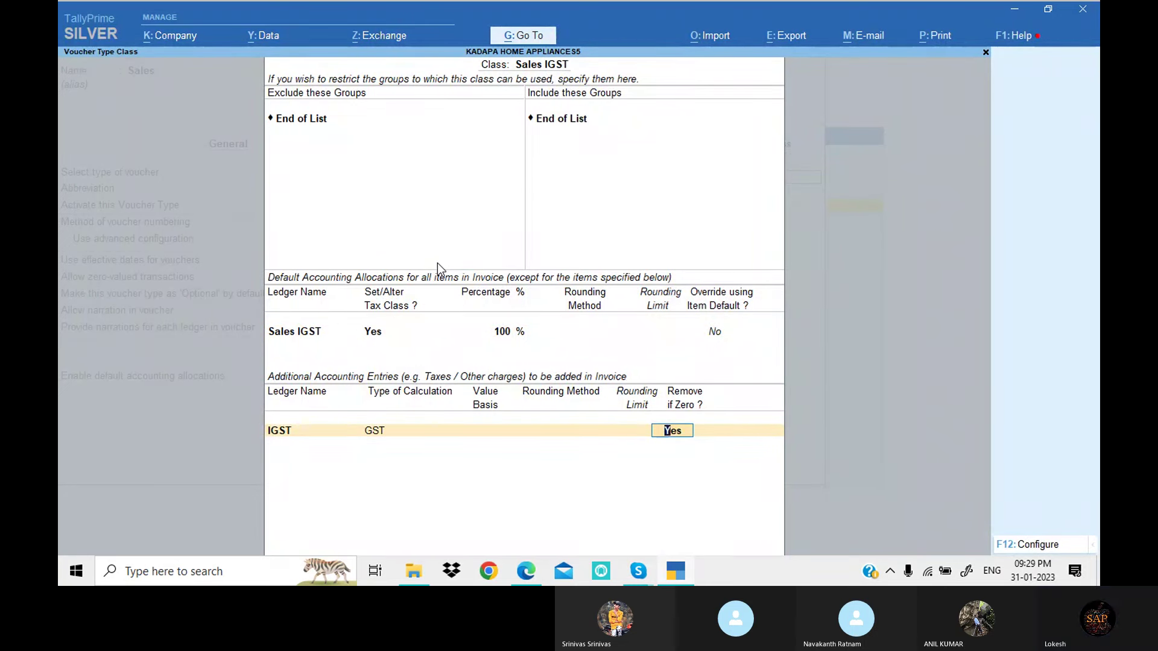
pyautogui.press('Return')
pyautogui.press('Return')
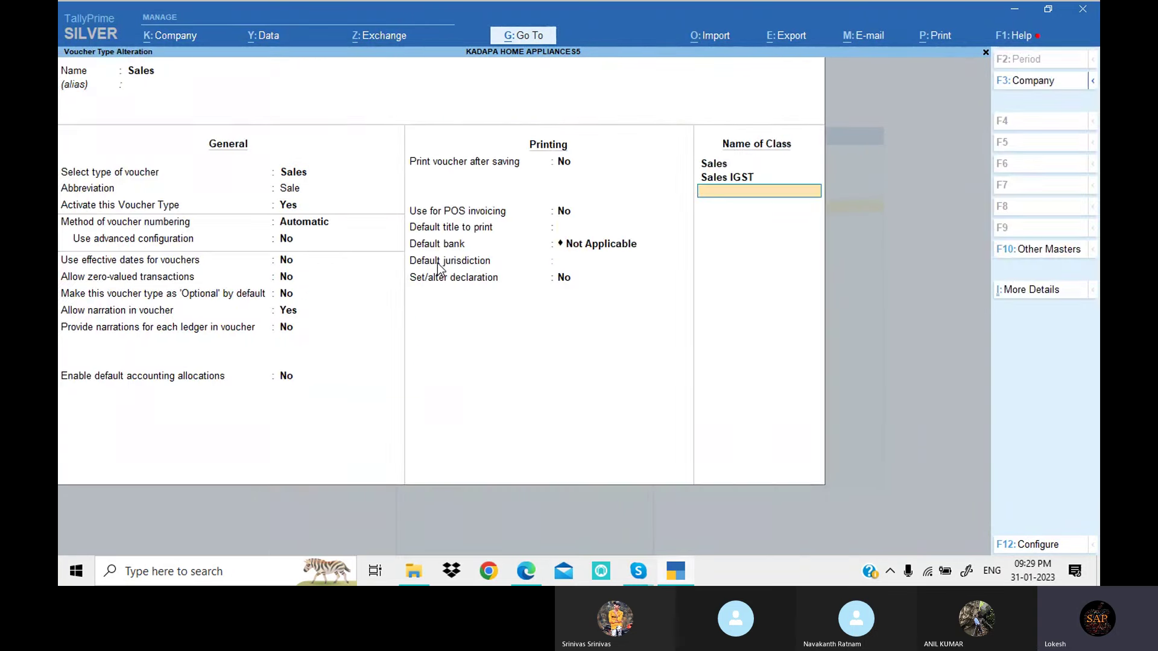
pyautogui.press('Return')
pyautogui.press('Return')
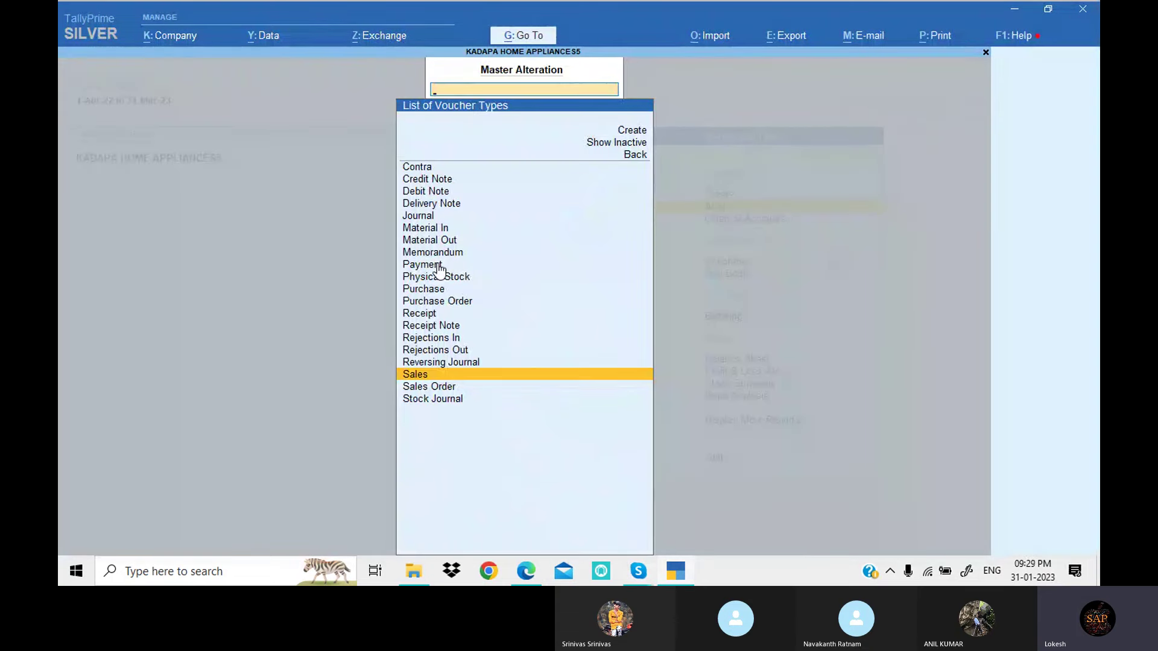
# Step: Start a new sales voucher and set its voucher class to Sales
pyautogui.press('Escape')
pyautogui.press('Escape')
pyautogui.press('Down')
pyautogui.press('Down')
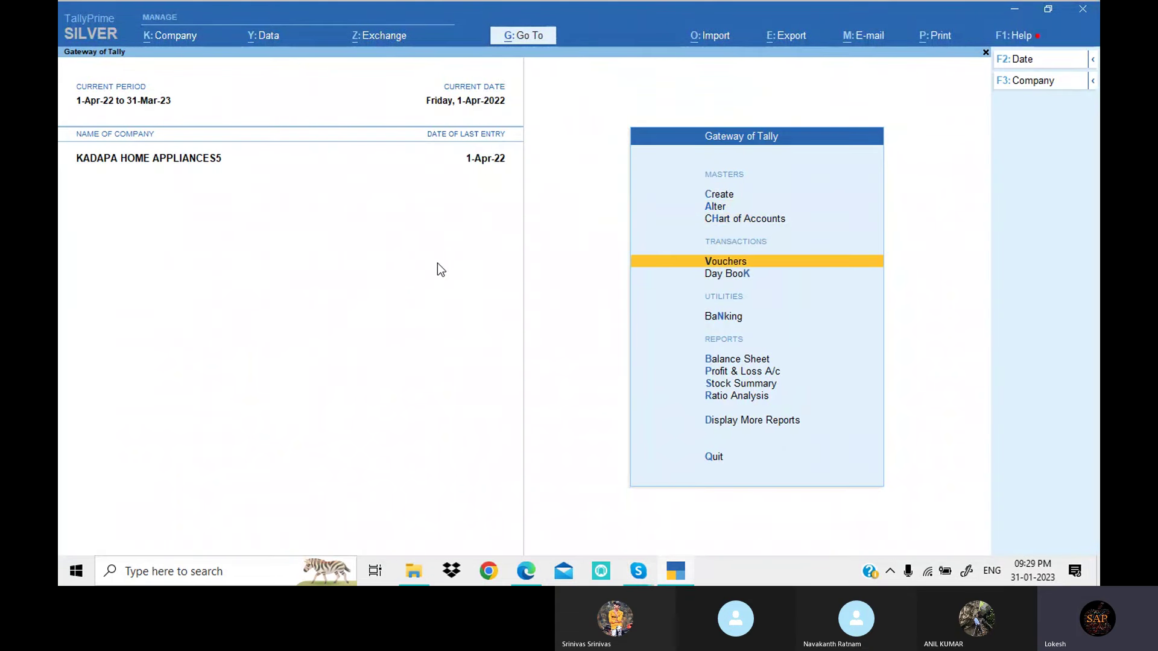
pyautogui.press('Return')
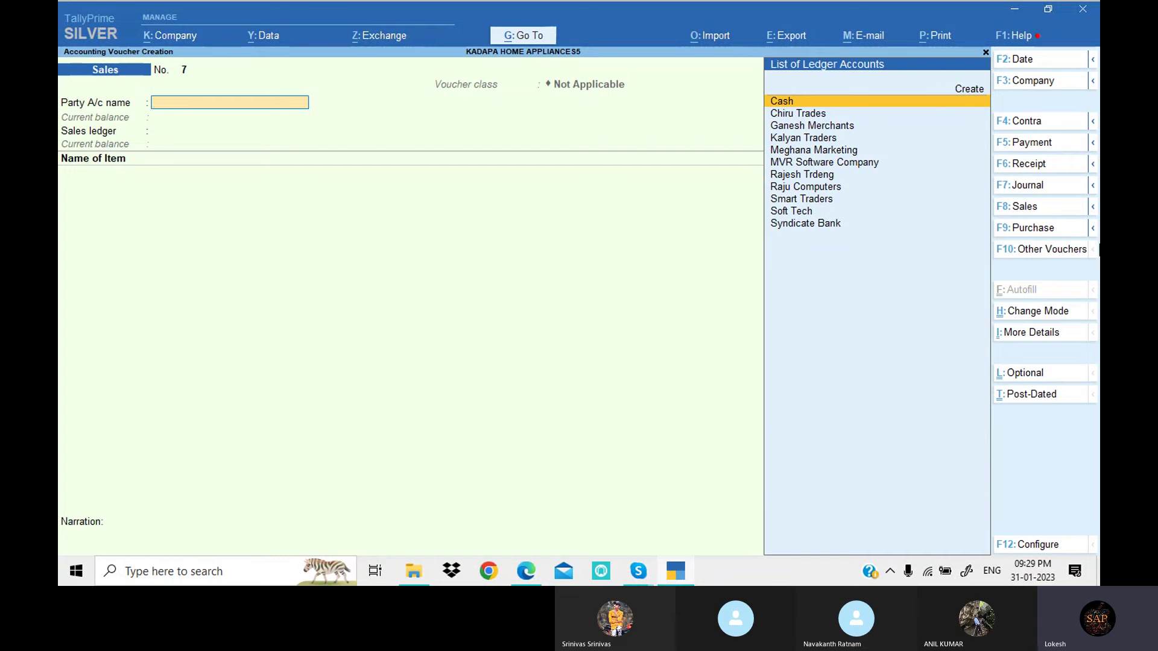
pyautogui.click(1045, 205)
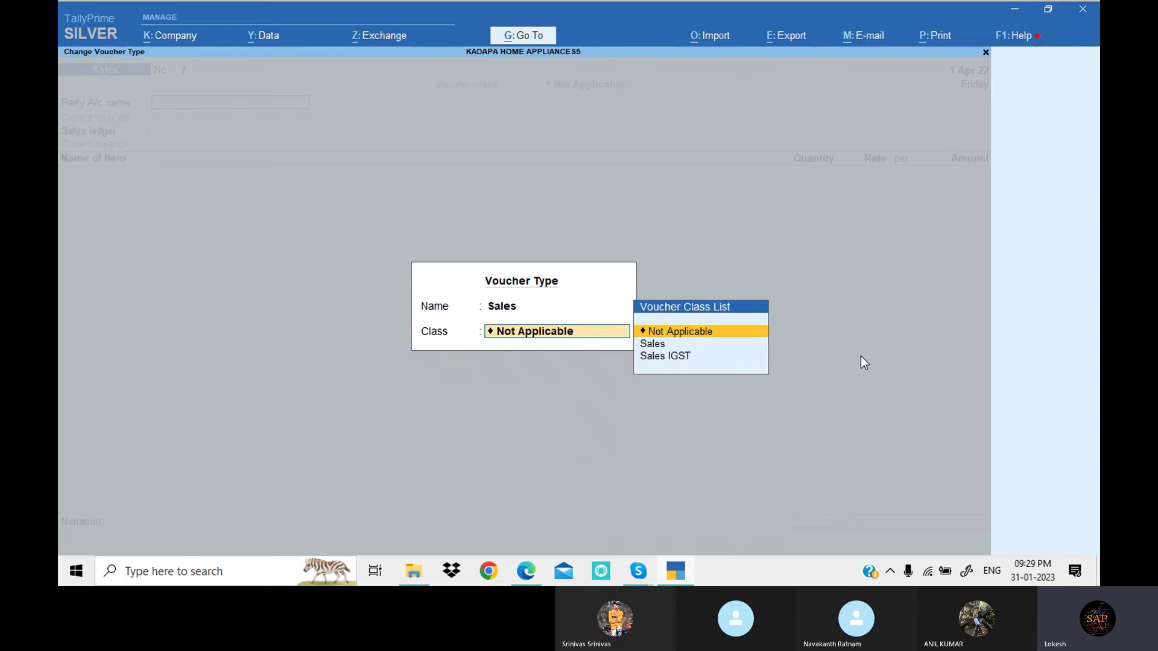
pyautogui.press('Down')
pyautogui.press('Return')
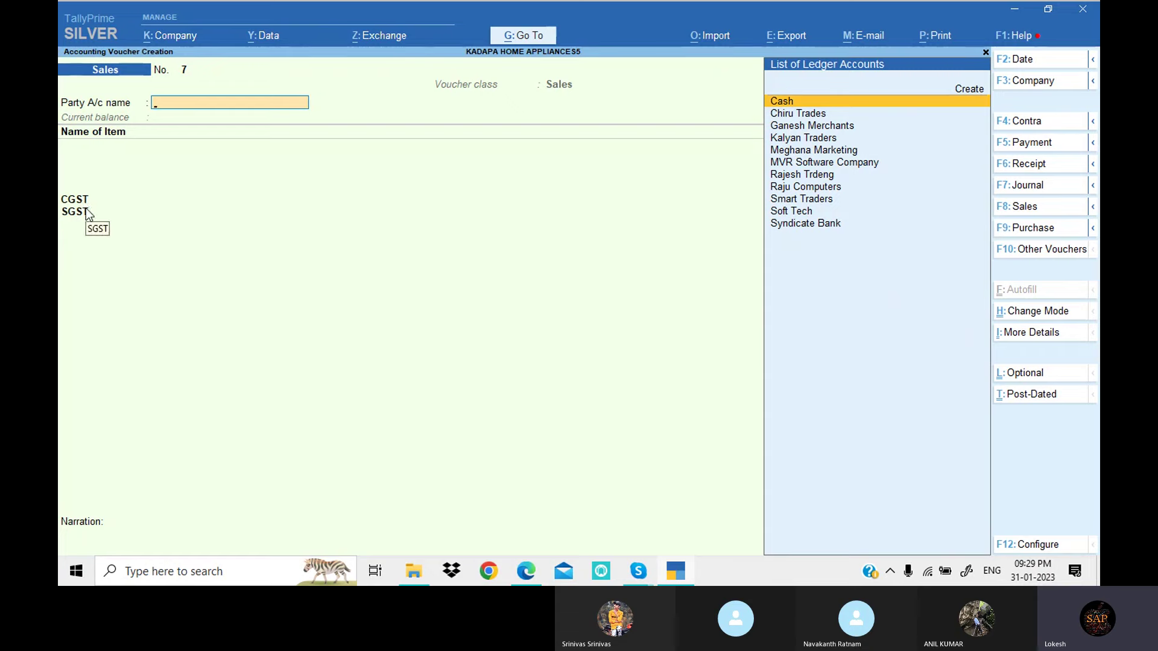
# Step: Select Ganesh Merchants as the voucher's party account and accept the dispatch and party details without changes
pyautogui.press('Down')
pyautogui.press('Down')
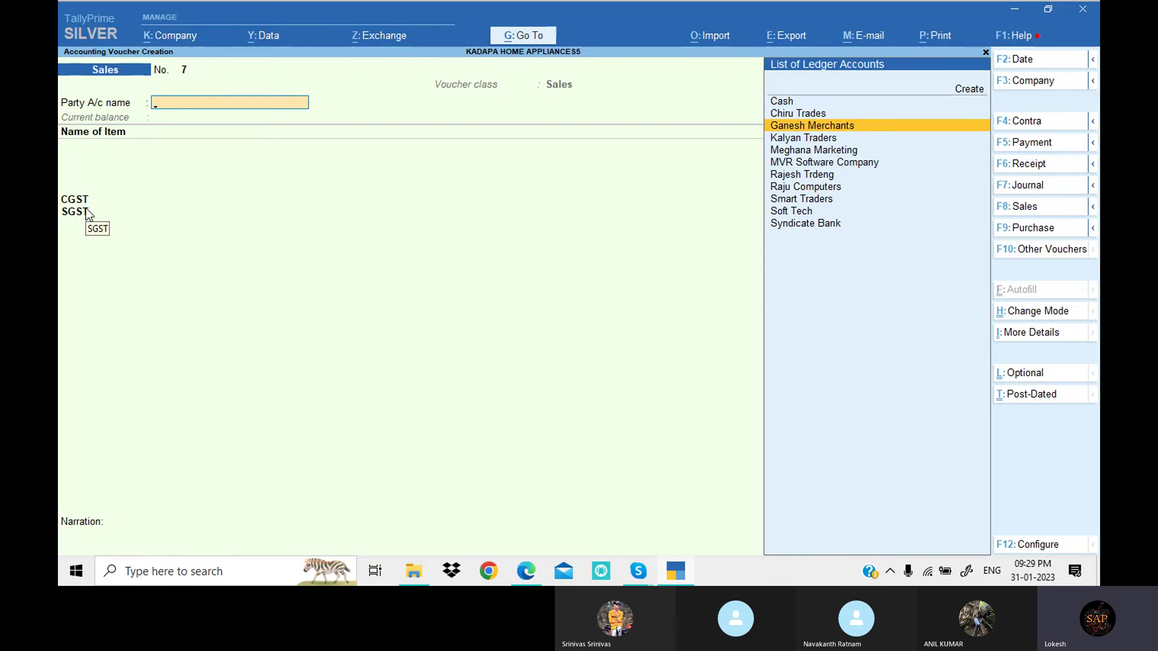
pyautogui.press('Return')
pyautogui.press('Return')
pyautogui.press('Return')
pyautogui.press('Return')
pyautogui.press('Return')
pyautogui.press('Return')
pyautogui.press('Return')
pyautogui.press('Return')
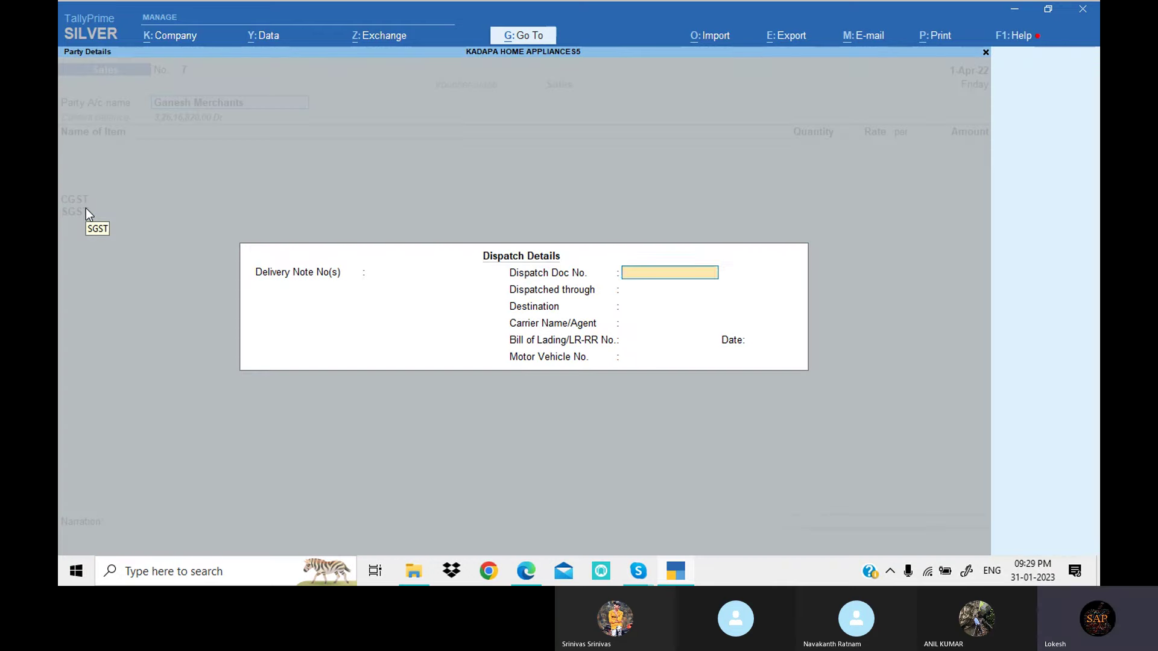
pyautogui.press('Return')
pyautogui.press('Return')
pyautogui.press('Return')
pyautogui.press('Return')
pyautogui.press('Return')
pyautogui.press('Return')
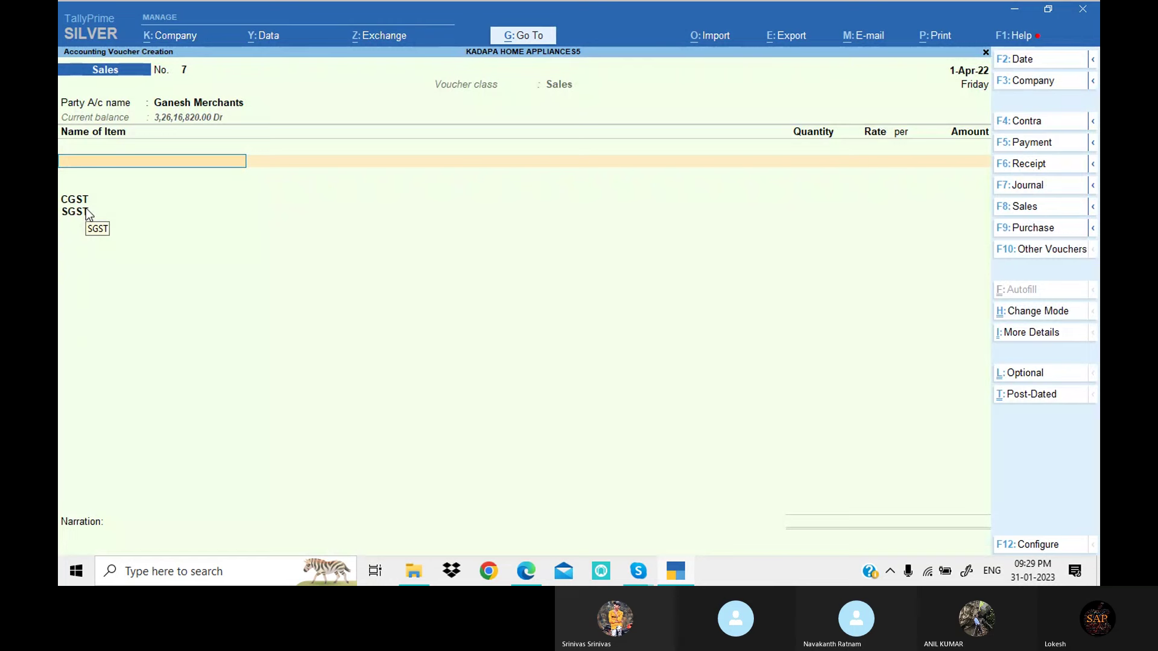
# Step: Add the stock item Class Mates with a quantity of 1 nos at a rate of 500
pyautogui.press('Down')
pyautogui.press('Down')
pyautogui.press('Down')
pyautogui.press('Down')
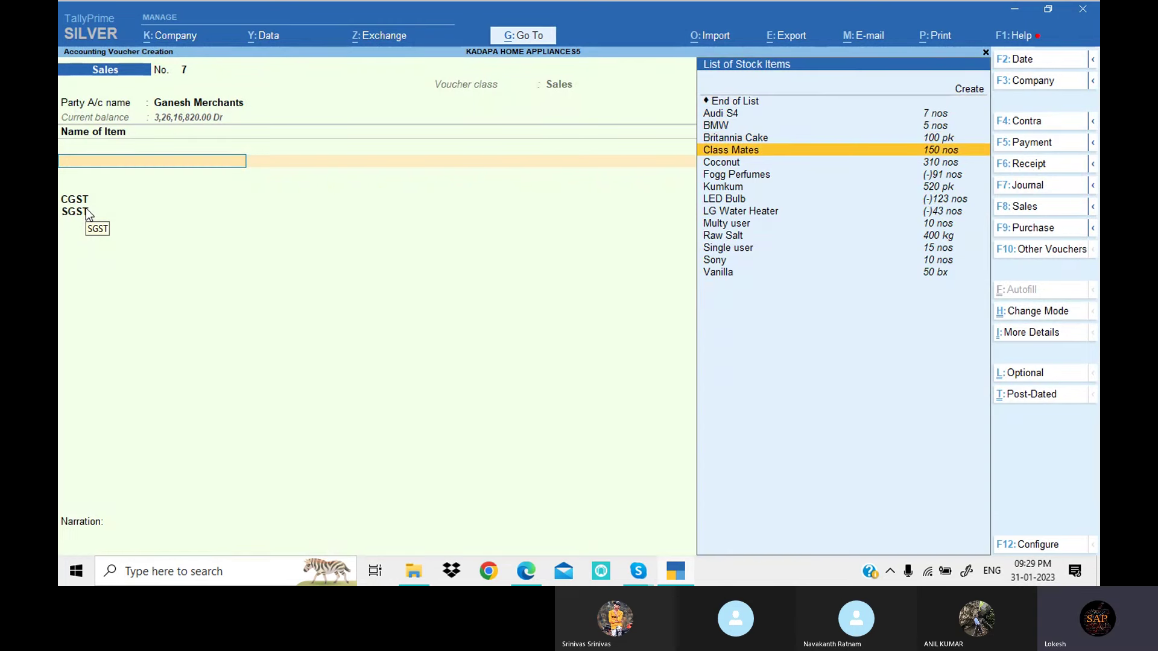
pyautogui.press('Return')
pyautogui.write('1')
pyautogui.press('Return')
pyautogui.write('500')
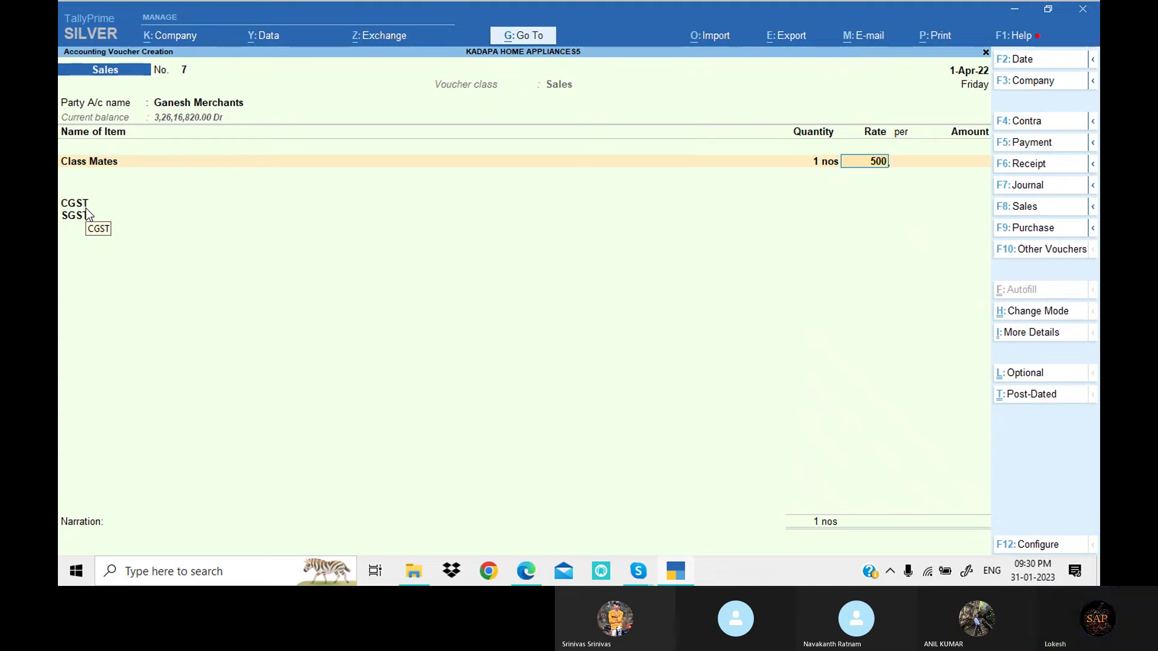
pyautogui.press('Return')
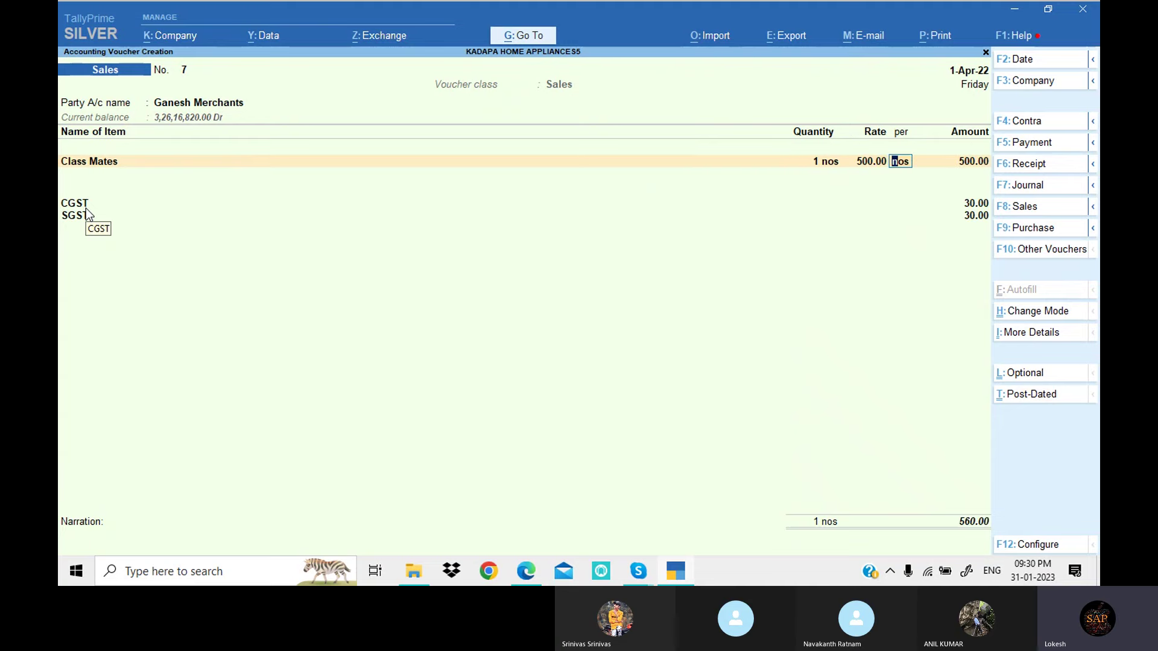
pyautogui.press('Return')
pyautogui.press('Return')
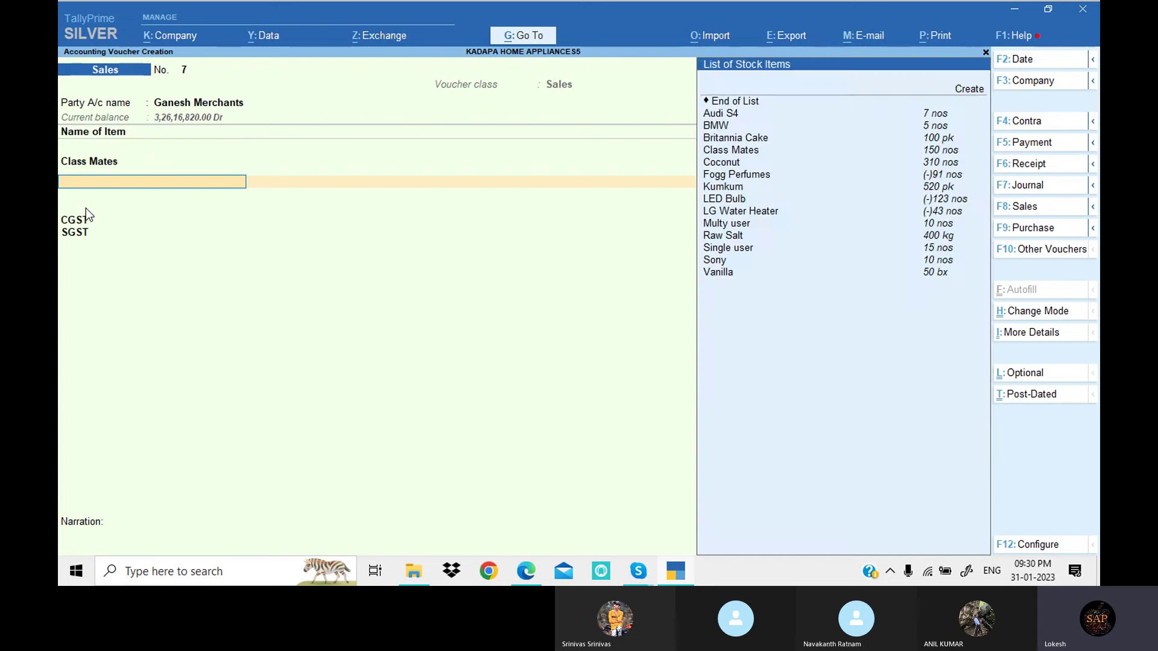
# Step: Add the stock item Multy user with a quantity of 1 nos at a rate of 15,000
pyautogui.press('Down')
pyautogui.press('Down')
pyautogui.press('Down')
pyautogui.press('Down')
pyautogui.press('Down')
pyautogui.press('Down')
pyautogui.press('Down')
pyautogui.press('Down')
pyautogui.press('Down')
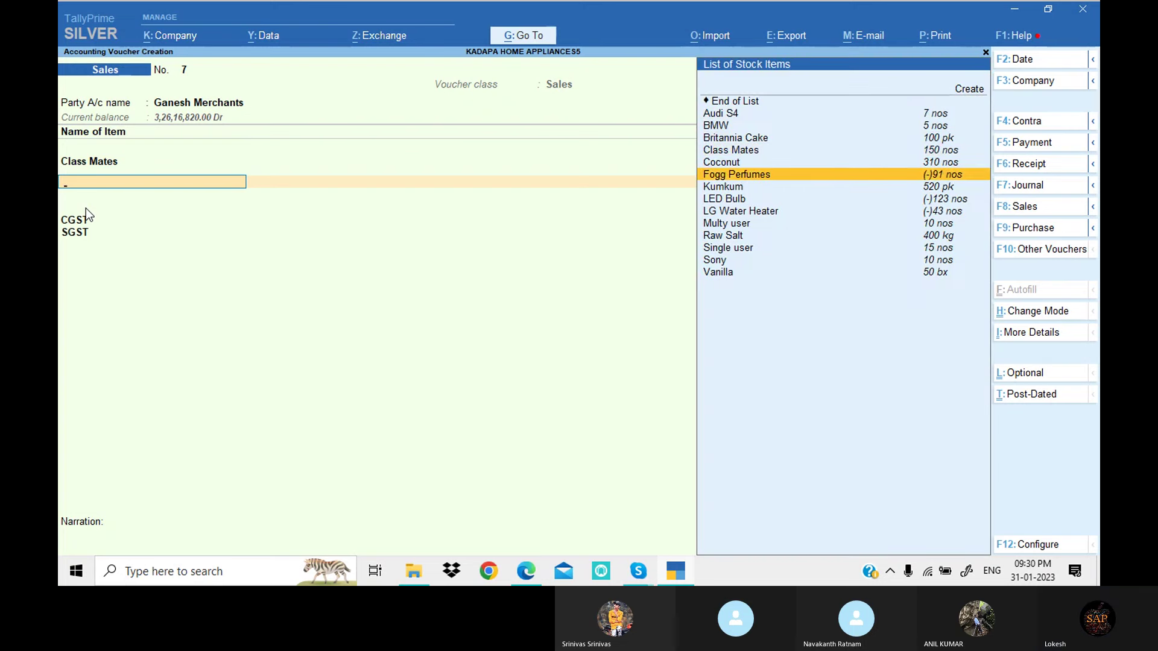
pyautogui.press('Down')
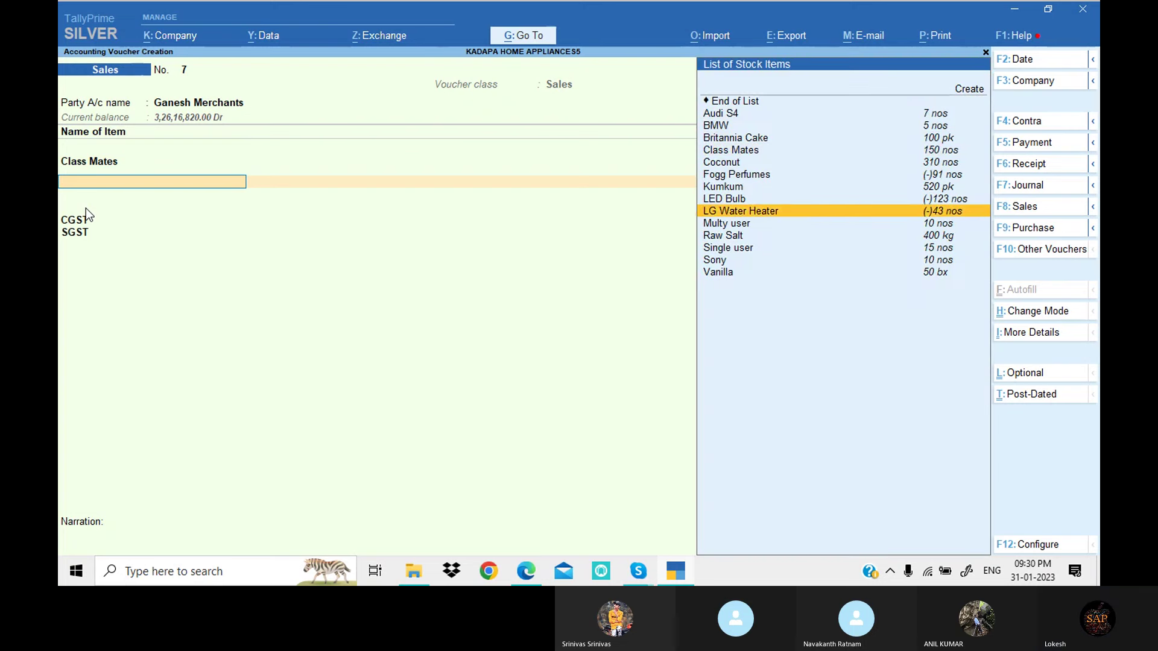
pyautogui.press('Down')
pyautogui.press('Return')
pyautogui.write('1')
pyautogui.press('Return')
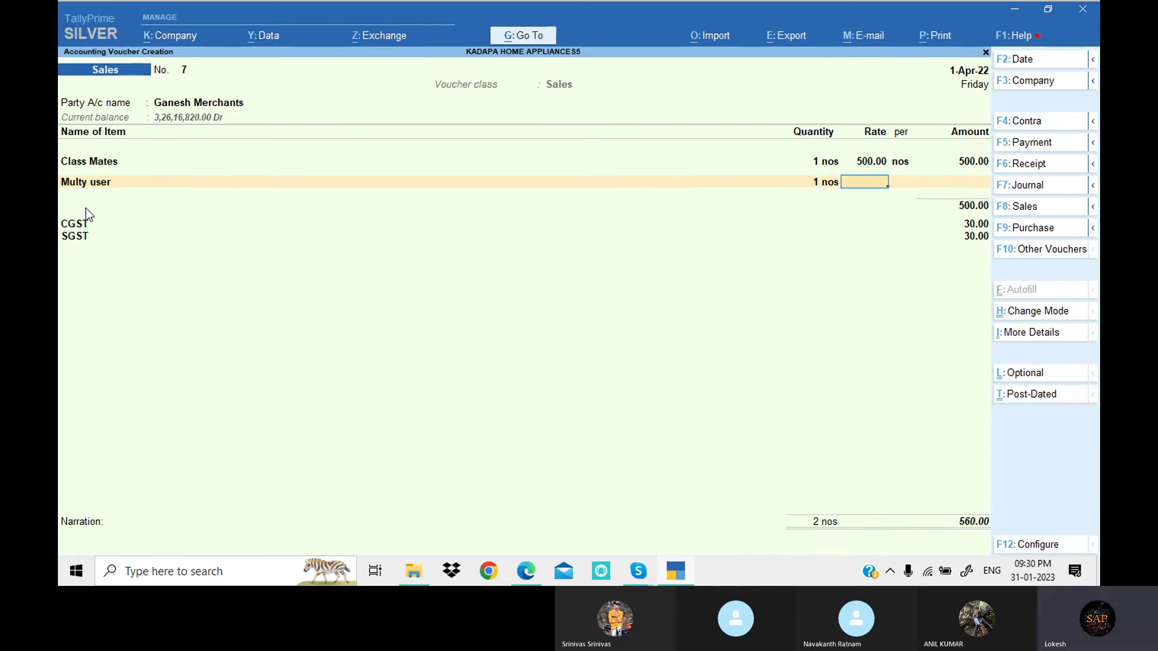
pyautogui.write('15,000')
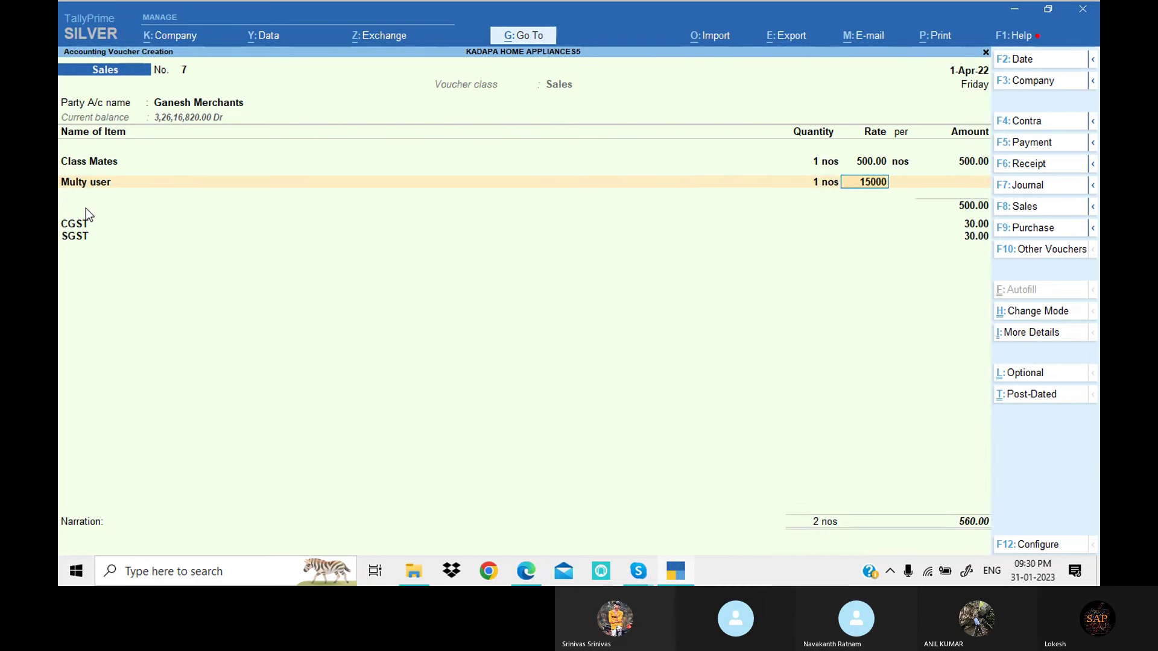
pyautogui.press('Return')
pyautogui.press('Return')
pyautogui.press('Return')
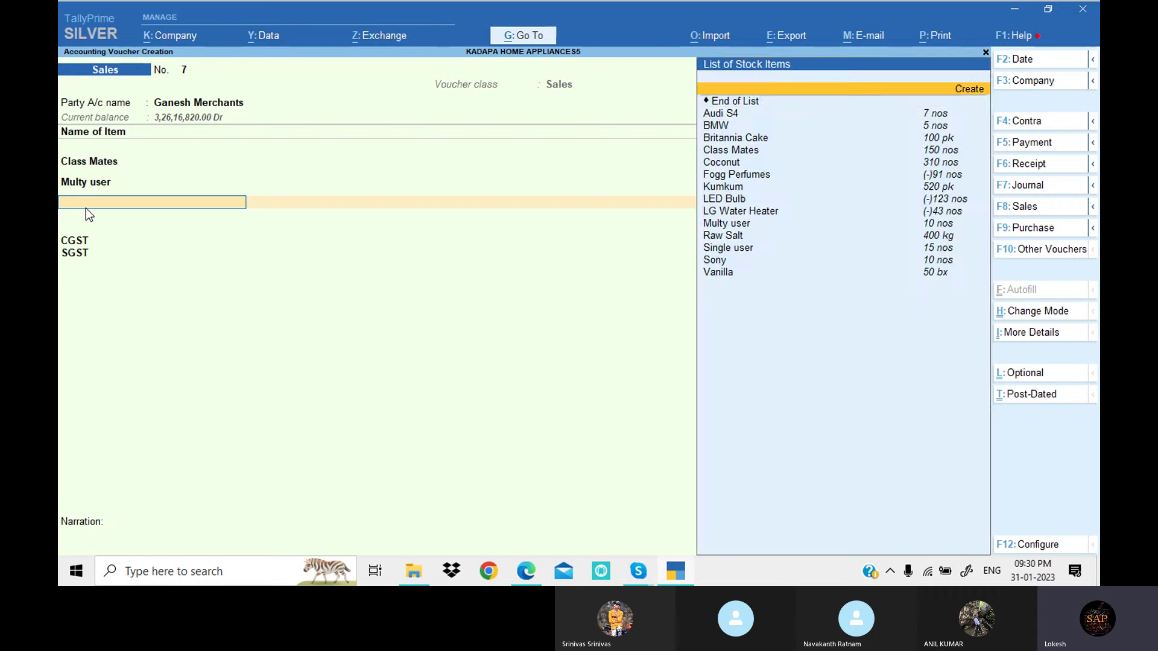
# Step: Add the stock item Single user with a quantity of 2 nos at a rate of 21,000
pyautogui.write('s')
pyautogui.press('Return')
pyautogui.write('2')
pyautogui.press('Return')
pyautogui.write('2')
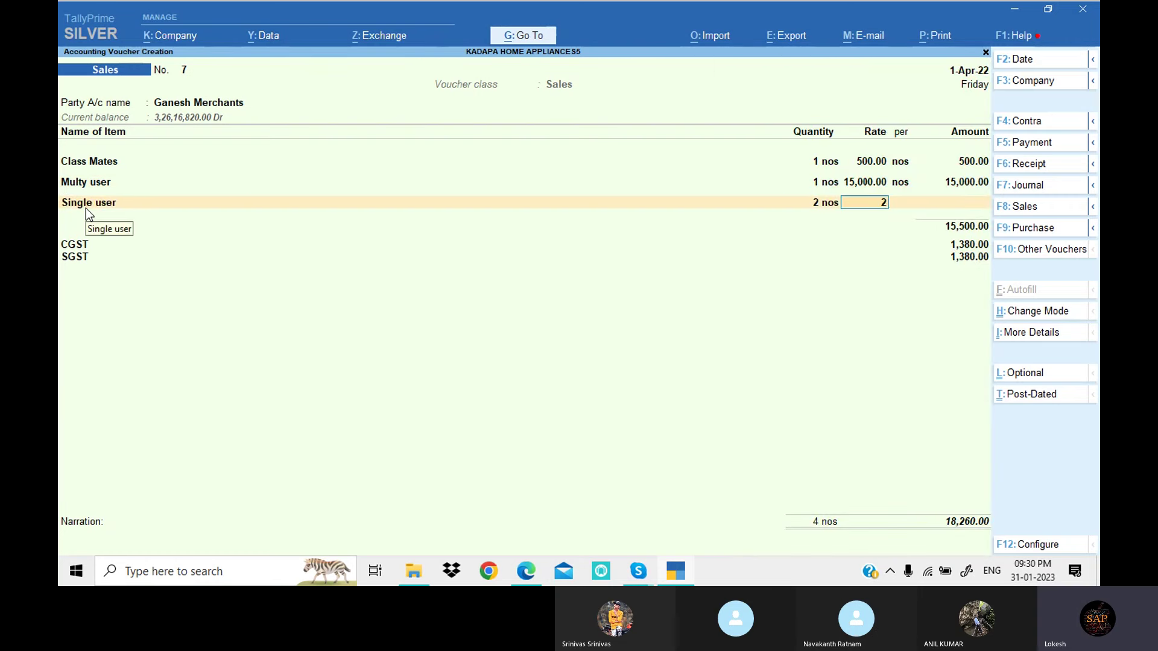
pyautogui.write('1,000')
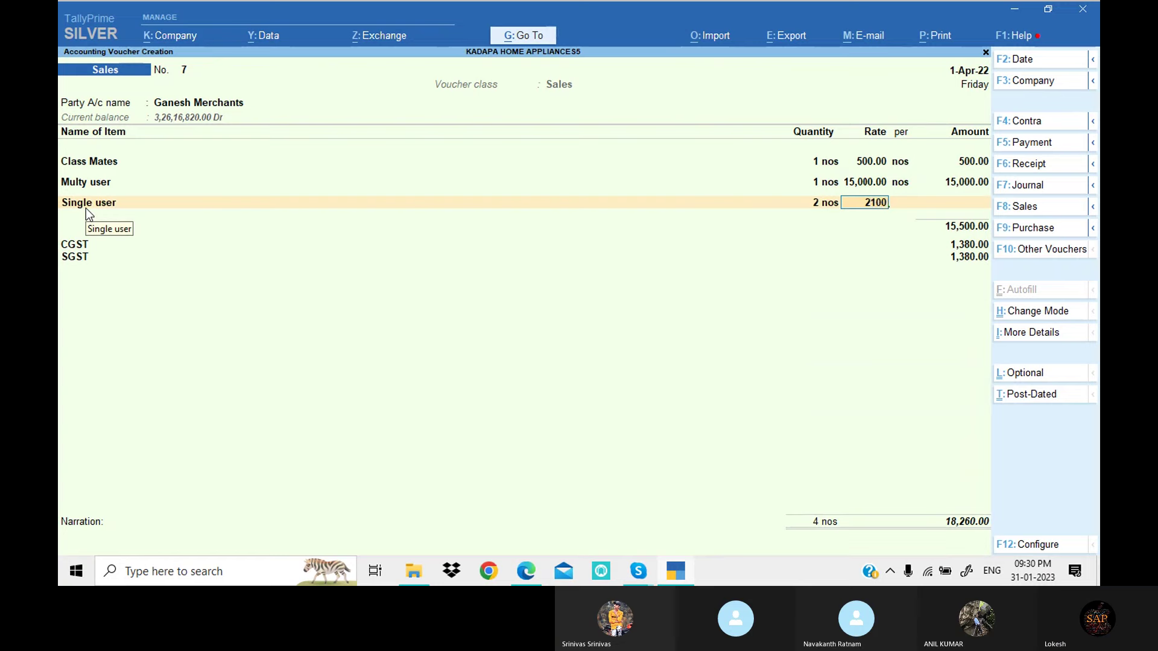
pyautogui.press('Return')
pyautogui.press('Return')
pyautogui.press('Return')
# Step: End the item list, set Provide GST/e-Way Bill details to No, leave the narration blank and save the voucher
pyautogui.press('Return')
pyautogui.press('Up')
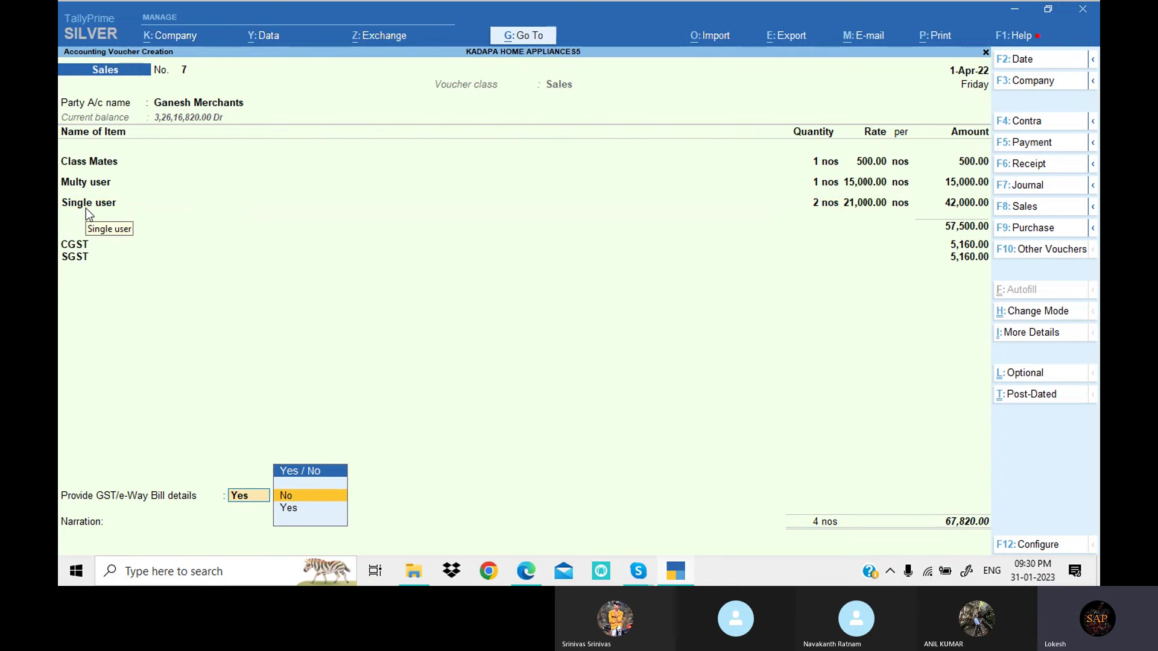
pyautogui.press('Return')
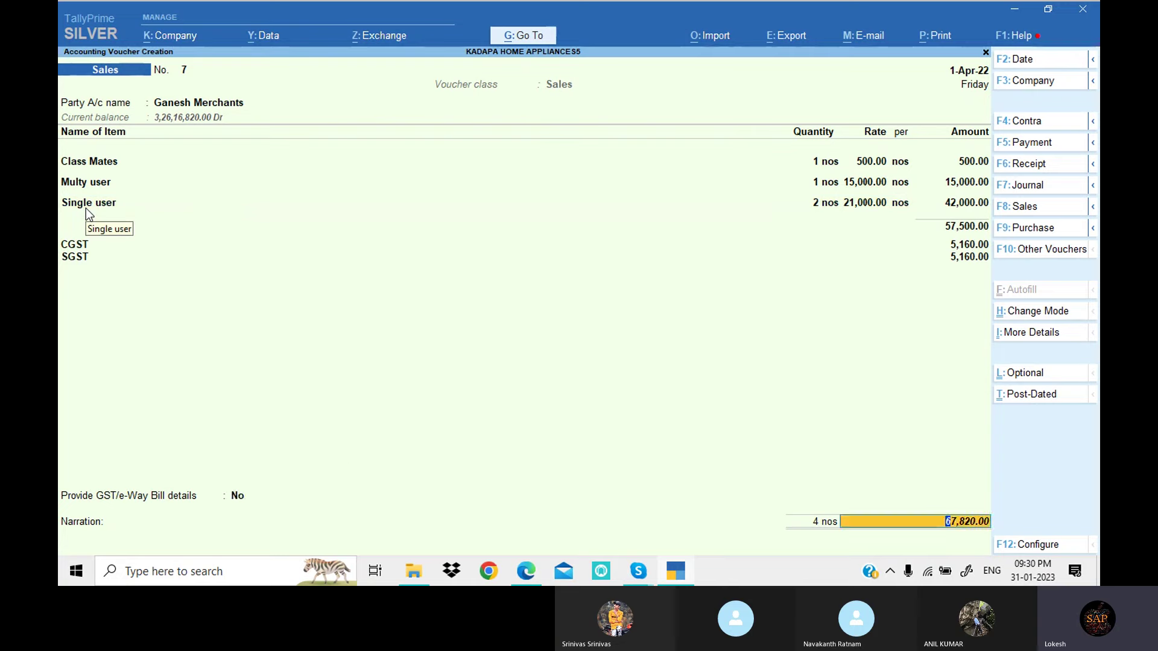
pyautogui.press('Return')
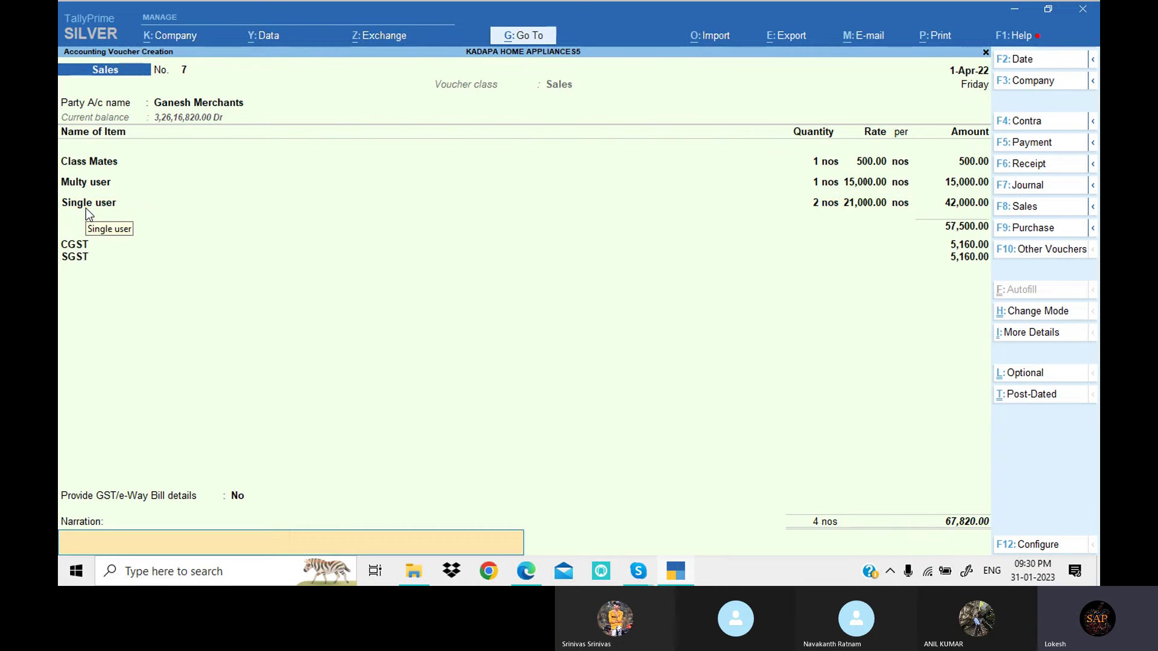
pyautogui.press('Return')
pyautogui.press('Return')
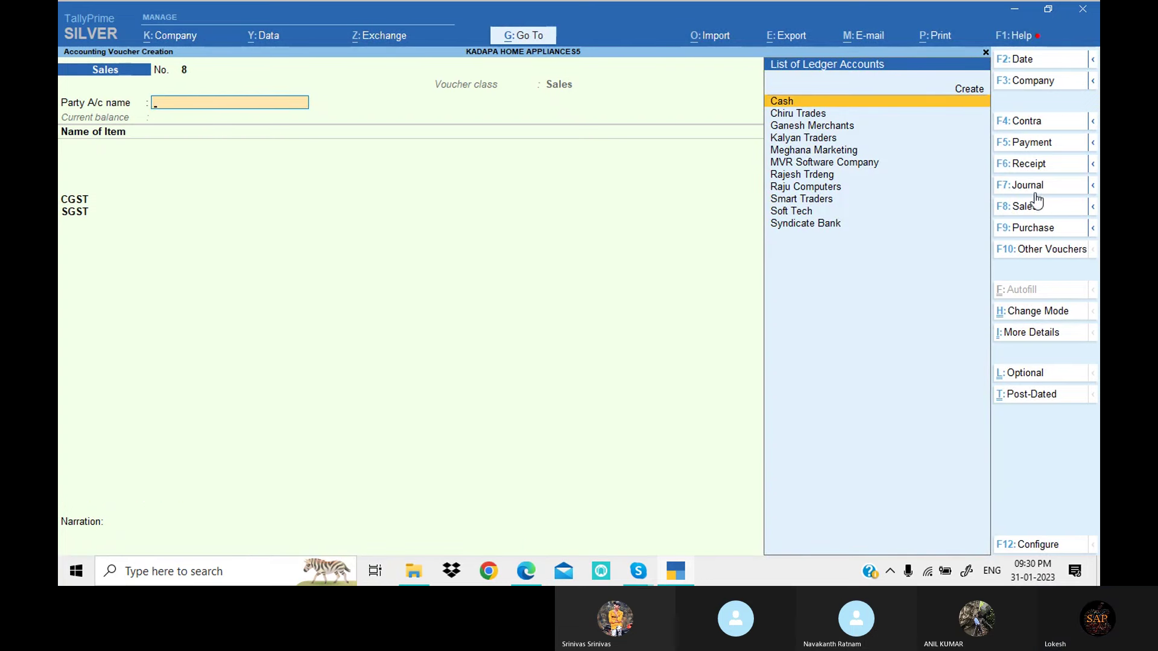
# Step: Change the new sales voucher's class to Sales IGST
pyautogui.click(1037, 212)
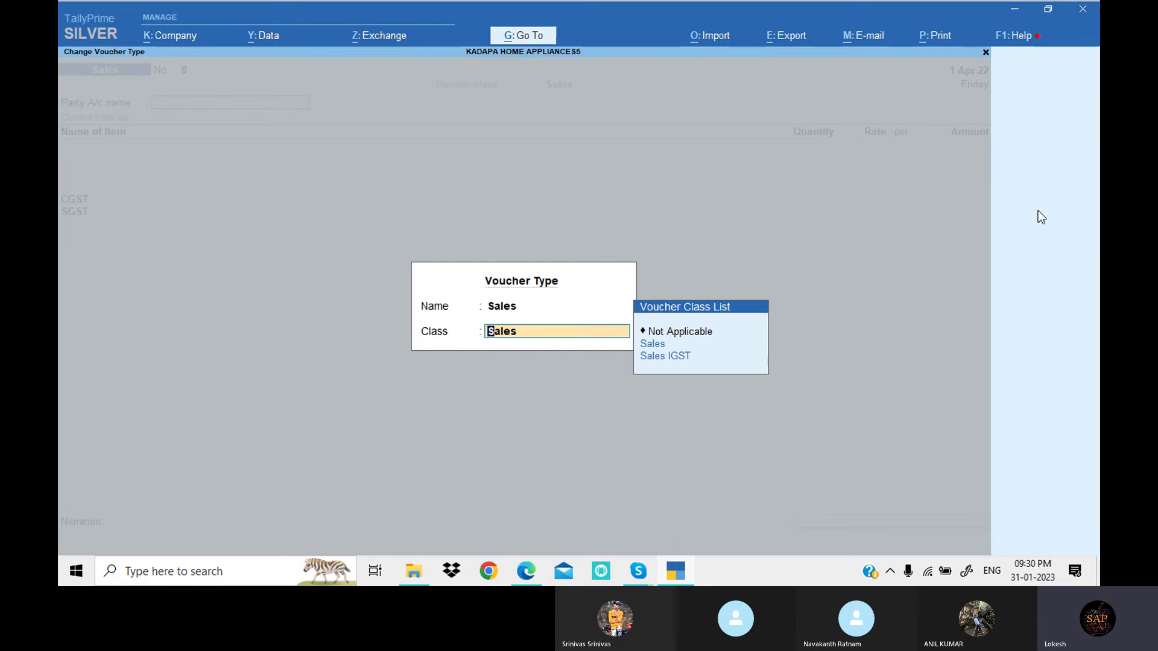
pyautogui.press('Down')
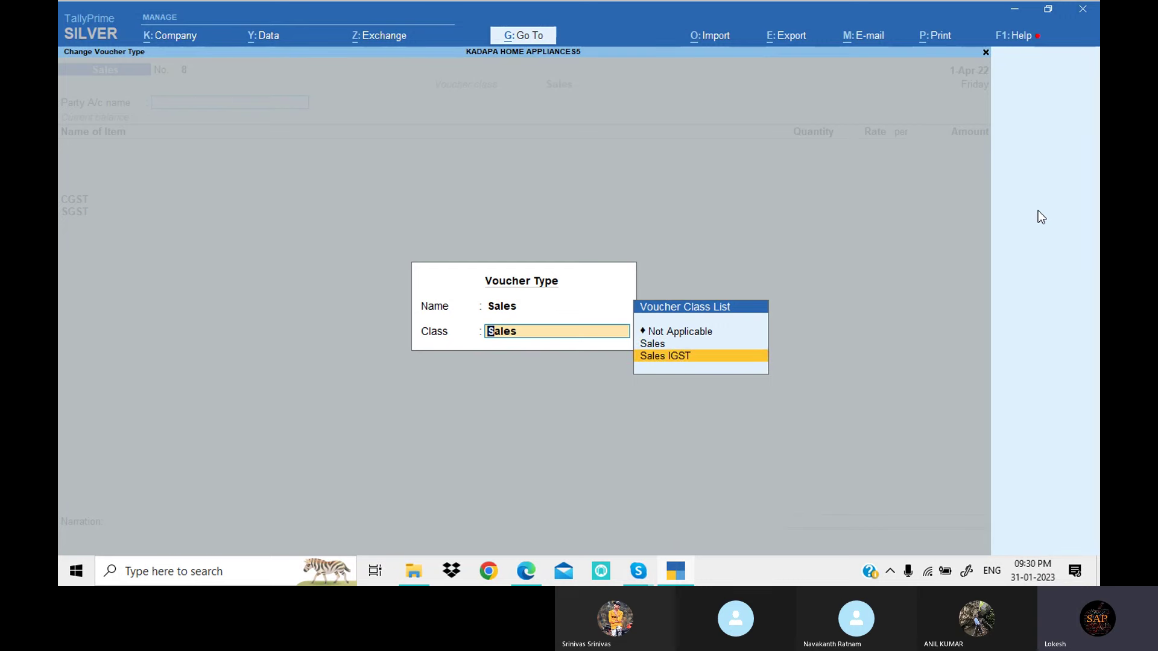
pyautogui.press('Return')
# Step: Look through the list of ledger accounts for a suitable party for the Sales IGST voucher
pyautogui.press('Down')
pyautogui.press('Down')
pyautogui.press('Down')
pyautogui.press('Down')
pyautogui.press('Down')
pyautogui.press('Down')
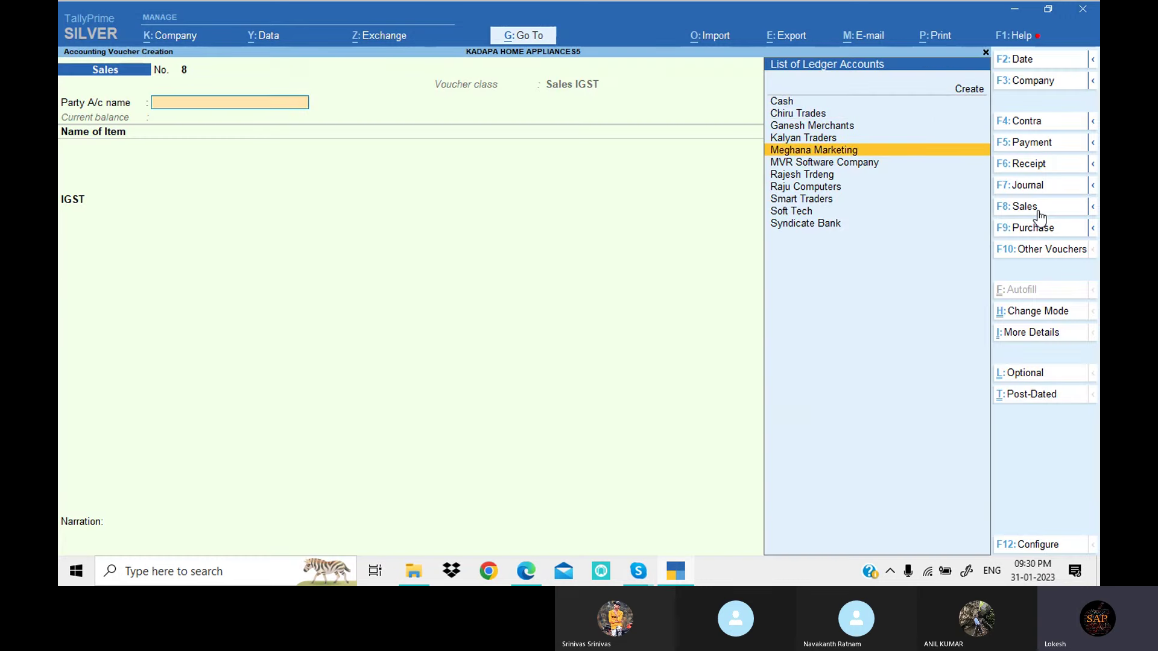
pyautogui.press('Up')
pyautogui.press('Up')
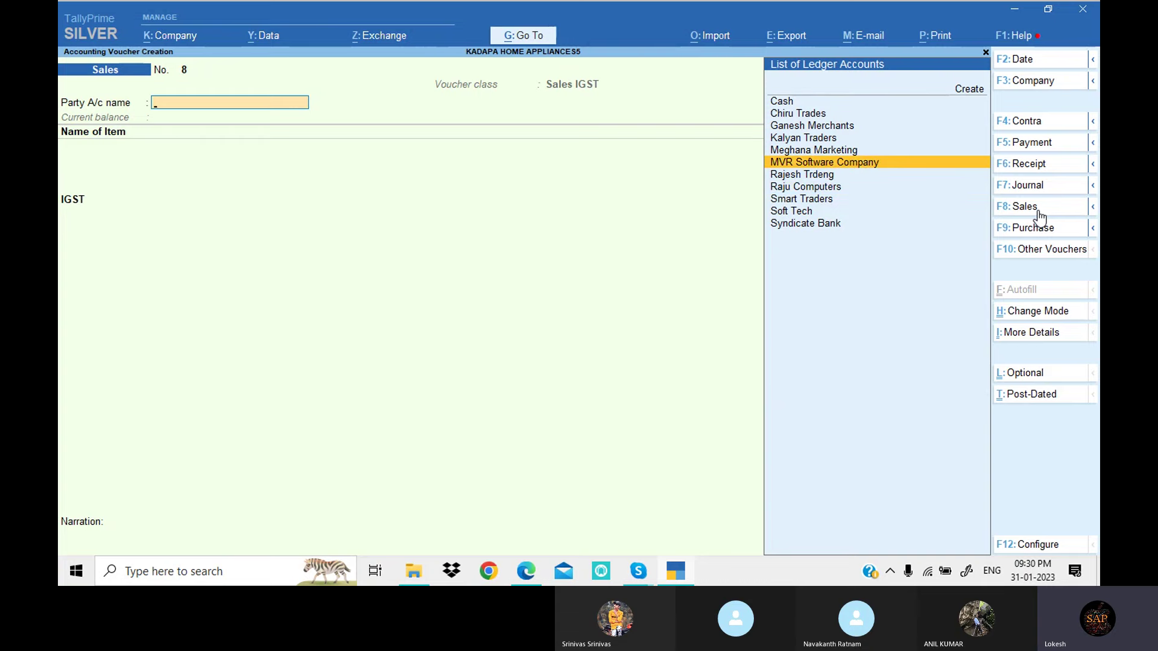
pyautogui.press('Up')
pyautogui.press('Up')
pyautogui.press('Down')
pyautogui.press('Down')
pyautogui.press('Down')
pyautogui.press('Down')
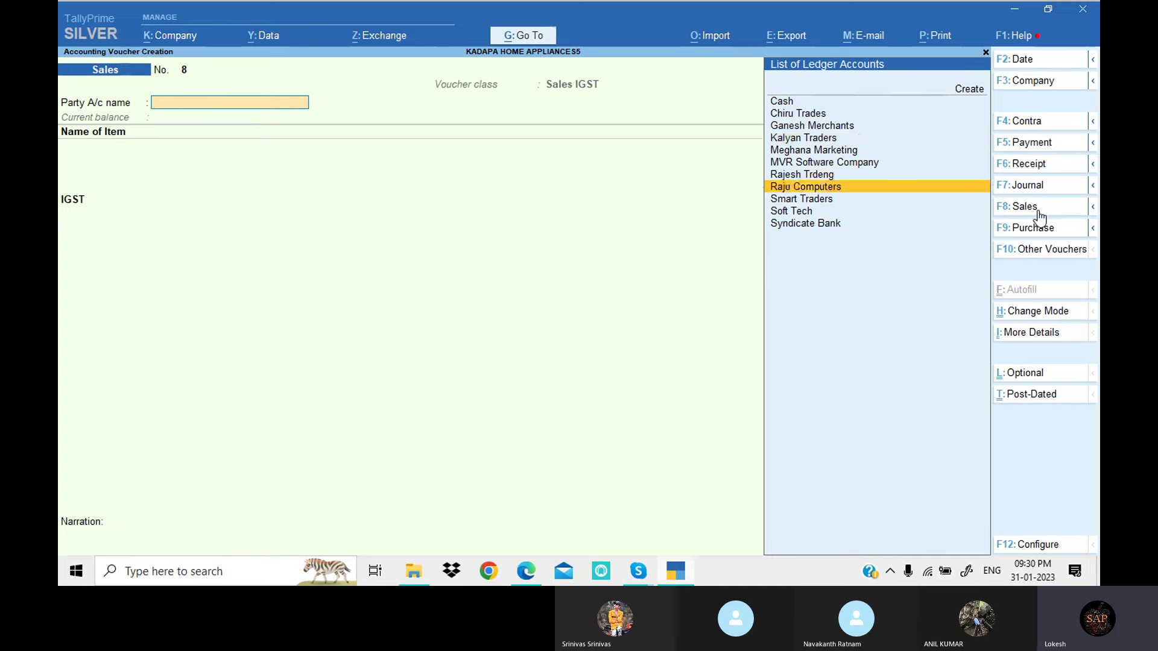
pyautogui.press('Up')
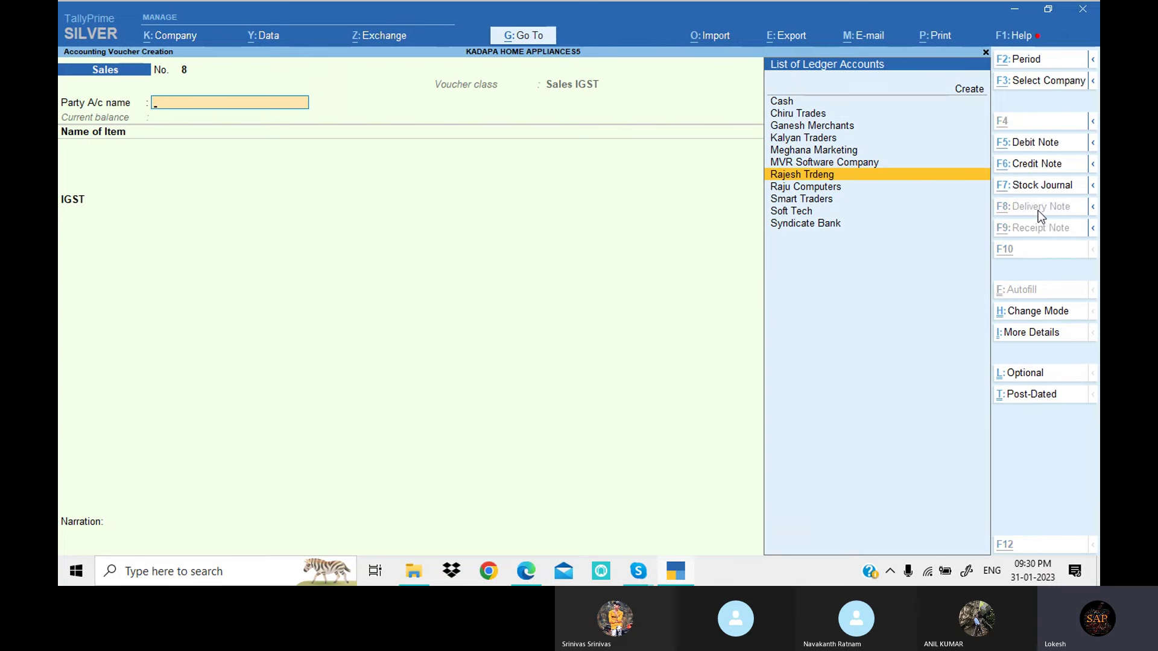
# Step: Create a new party ledger named Priya Traders under Sundry Debtors from the voucher's party field
pyautogui.hotkey('alt', 'c')
pyautogui.write('Profe')
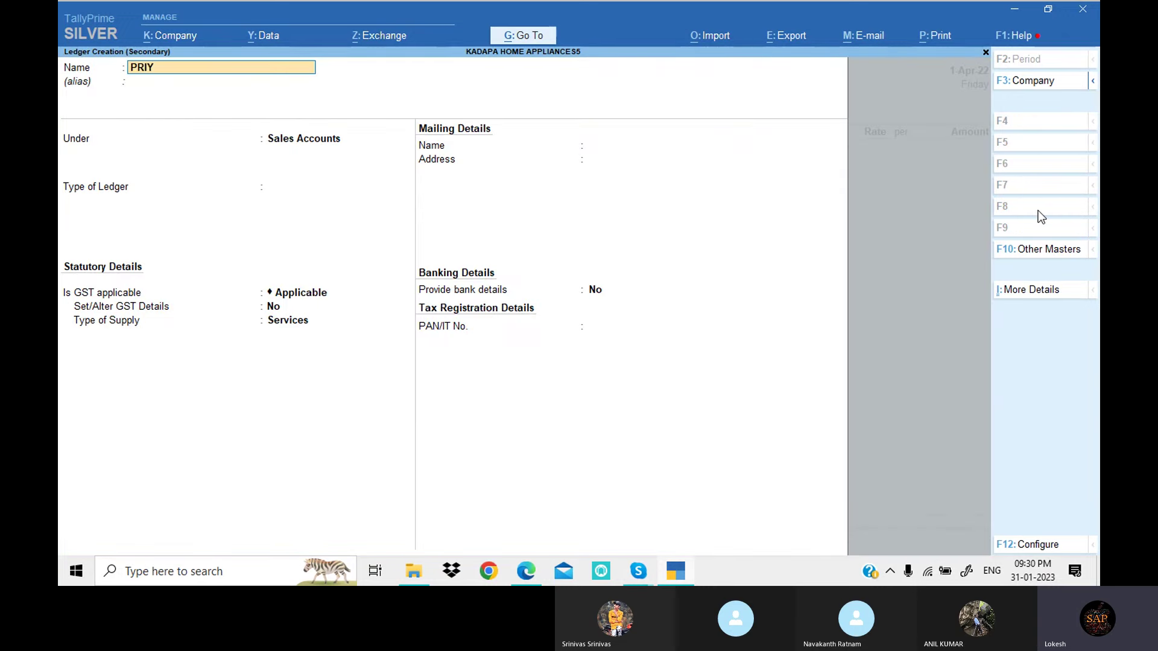
pyautogui.press('BackSpace')
pyautogui.press('BackSpace')
pyautogui.press('BackSpace')
pyautogui.write('iya Traders')
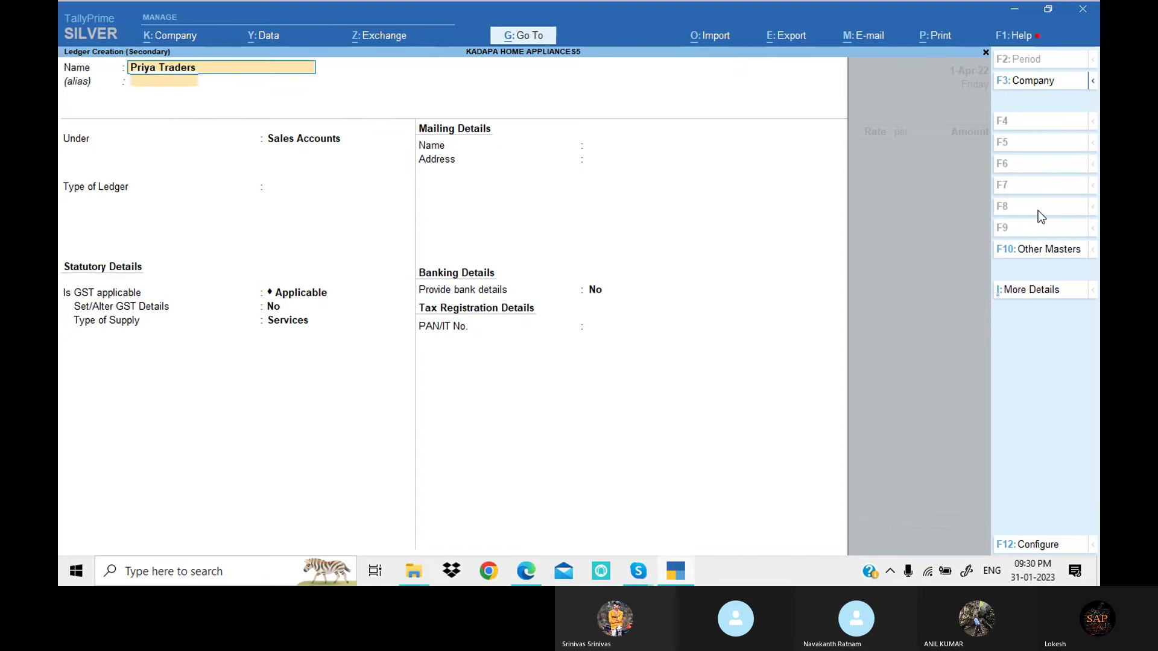
pyautogui.press('Return')
pyautogui.press('Return')
pyautogui.write('Sund')
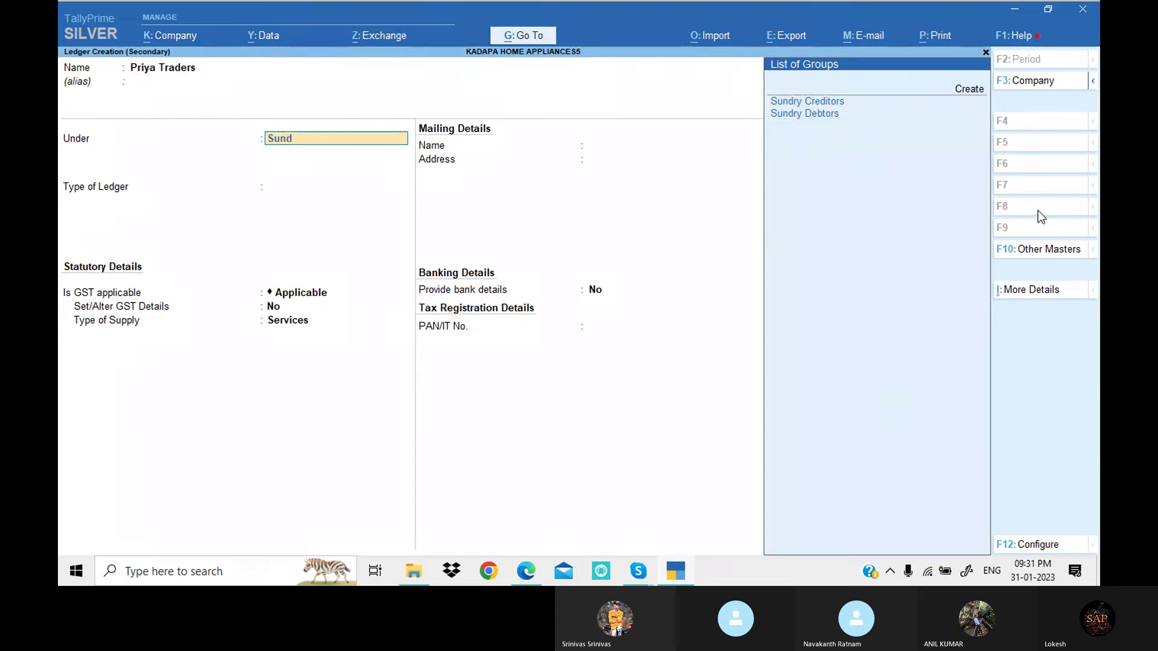
pyautogui.press('Down')
pyautogui.press('Return')
pyautogui.press('Return')
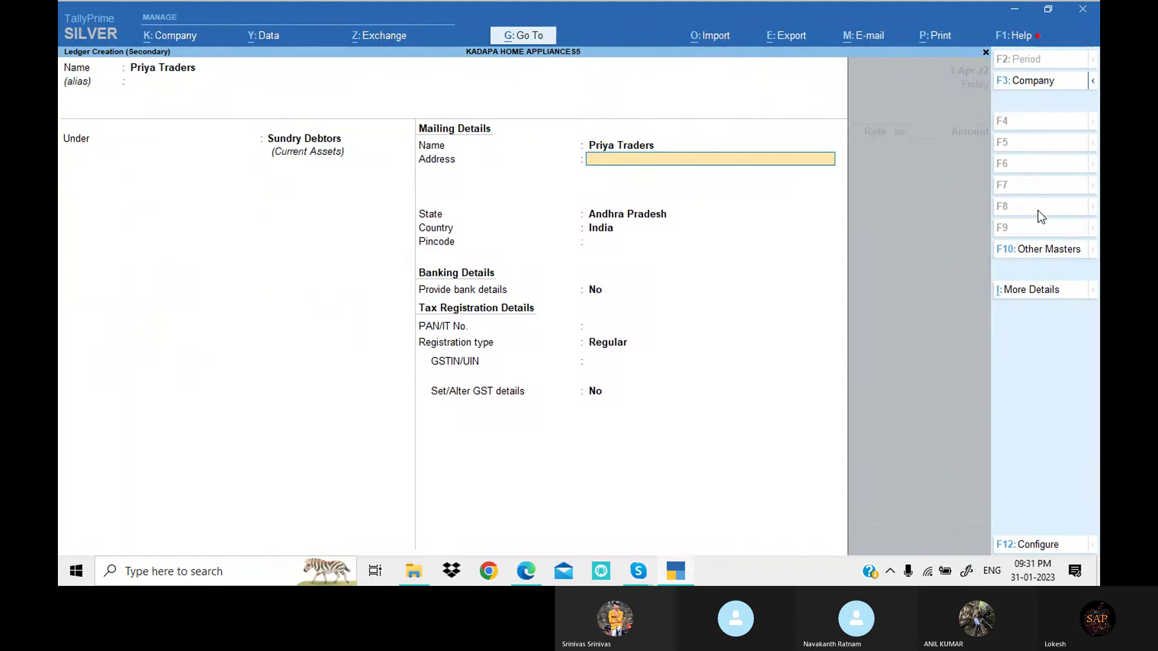
# Step: Set the Priya Traders ledger's state to Telangana and enter the state-code prefix 36 as its GSTIN/UIN
pyautogui.press('Return')
pyautogui.write('Te')
pyautogui.press('Return')
pyautogui.press('Return')
pyautogui.press('Return')
pyautogui.press('Return')
pyautogui.press('Return')
pyautogui.write('36')
pyautogui.press('Return')
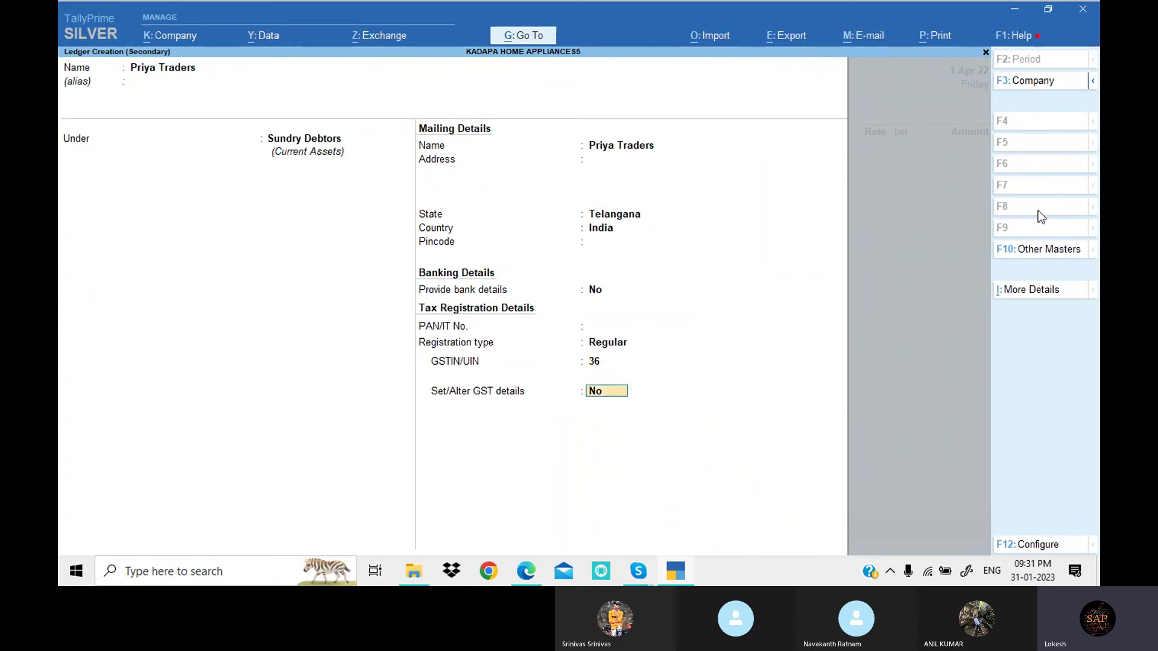
# Step: Save the Priya Traders ledger as the voucher's party and accept its dispatch and party details without changes
pyautogui.press('Return')
pyautogui.press('Return')
pyautogui.press('Return')
pyautogui.press('Return')
pyautogui.press('Return')
pyautogui.press('Return')
pyautogui.press('Return')
pyautogui.press('Return')
pyautogui.press('Return')
pyautogui.press('Return')
pyautogui.press('Return')
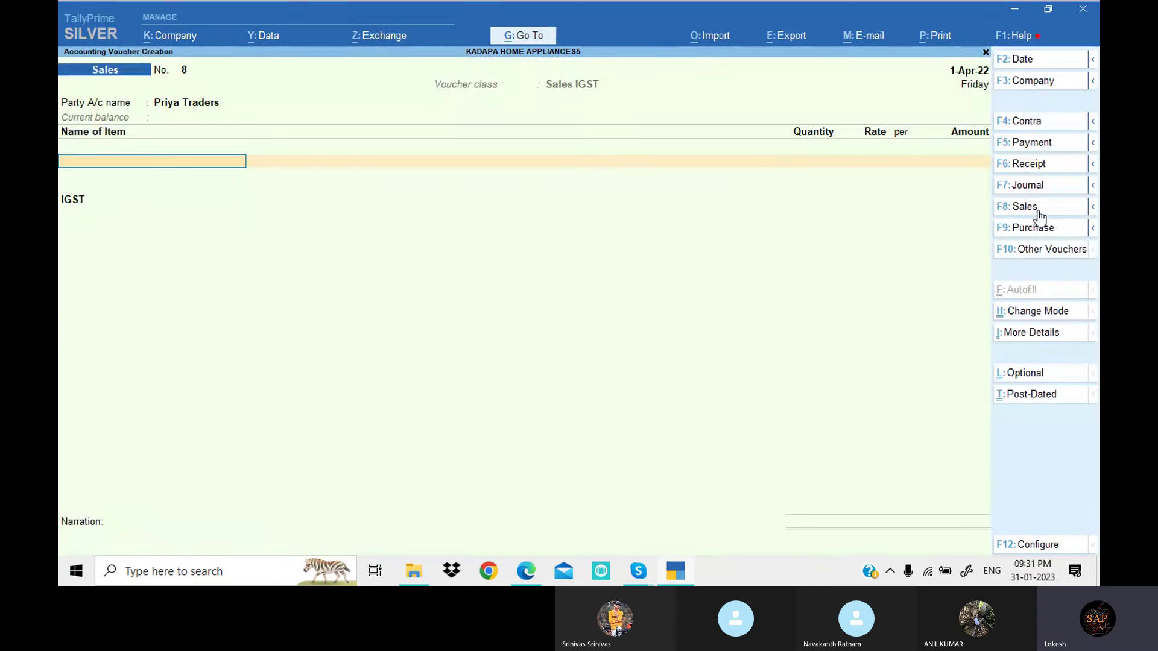
# Step: Add the stock item Class Mates with a quantity of 5 nos, accepting the rate of 500
pyautogui.press('Down')
pyautogui.press('Down')
pyautogui.press('Down')
pyautogui.press('Down')
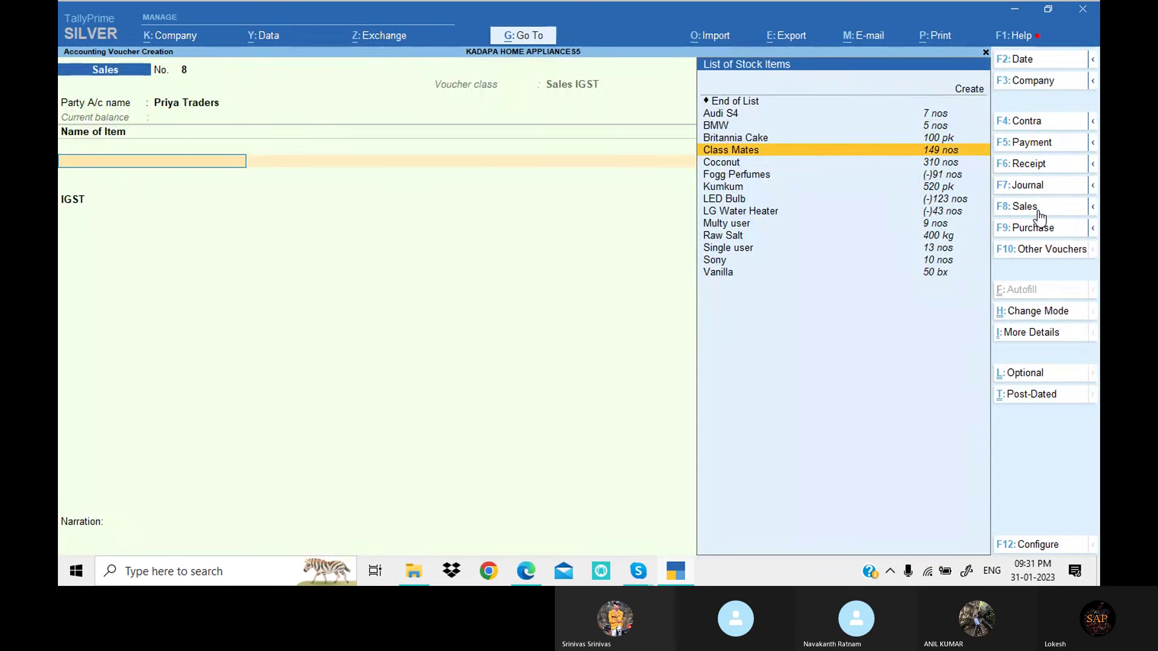
pyautogui.press('Return')
pyautogui.write('5')
pyautogui.press('Return')
pyautogui.press('Return')
pyautogui.press('Return')
pyautogui.press('Return')
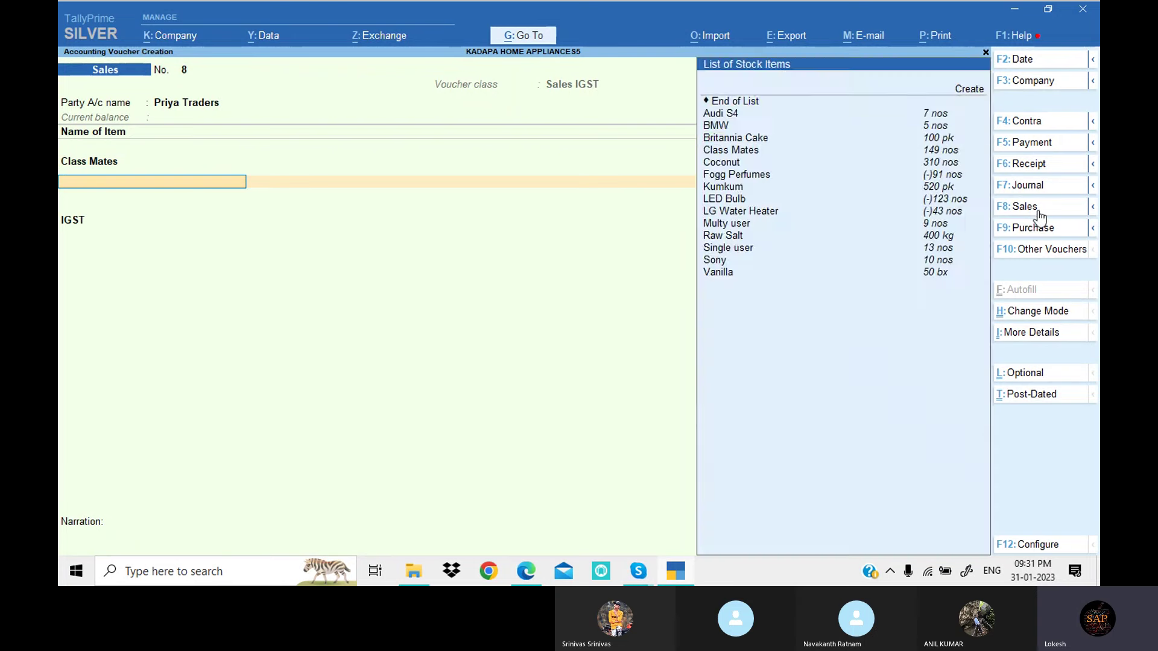
# Step: Add the stock item Single user with a quantity of 2 nos, accepting the rate of 21,000
pyautogui.press('Down')
pyautogui.press('Down')
pyautogui.press('Down')
pyautogui.press('Down')
pyautogui.press('Down')
pyautogui.press('Down')
pyautogui.press('Down')
pyautogui.press('Down')
pyautogui.press('Down')
pyautogui.press('Down')
pyautogui.press('Down')
pyautogui.press('Down')
pyautogui.press('Return')
pyautogui.write('2')
pyautogui.press('Return')
pyautogui.press('Return')
pyautogui.press('Return')
pyautogui.press('Return')
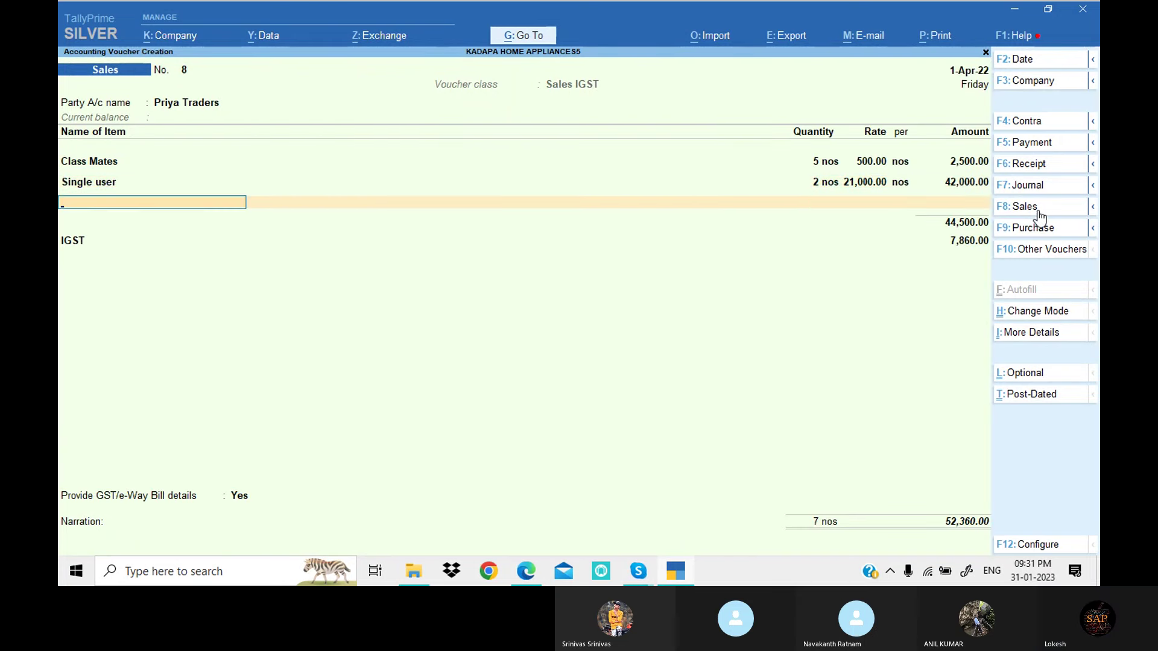
# Step: Add the stock item Sony with a quantity of 3 nos, accepting the rate of 15,000
pyautogui.press('Up')
pyautogui.press('Up')
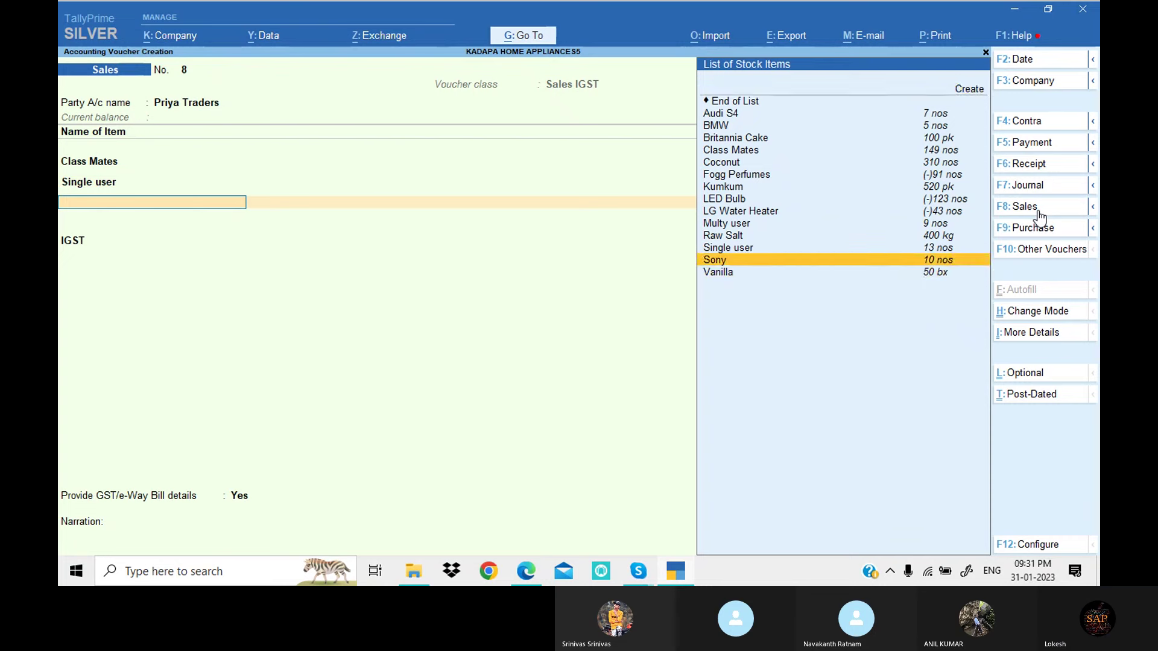
pyautogui.press('Return')
pyautogui.write('3')
pyautogui.press('Return')
pyautogui.press('Return')
pyautogui.press('Return')
pyautogui.press('Return')
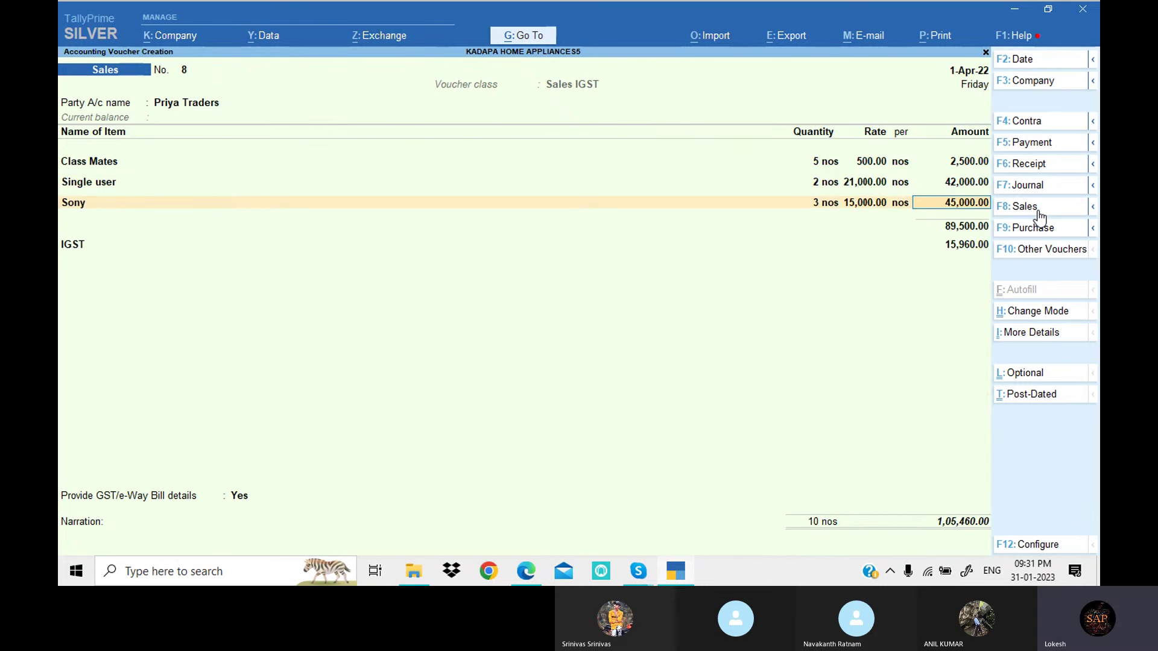
# Step: Set the GST/e-Way Bill details option to No, leave the narration empty and save the Sales IGST voucher
pyautogui.press('Up')
pyautogui.press('Return')
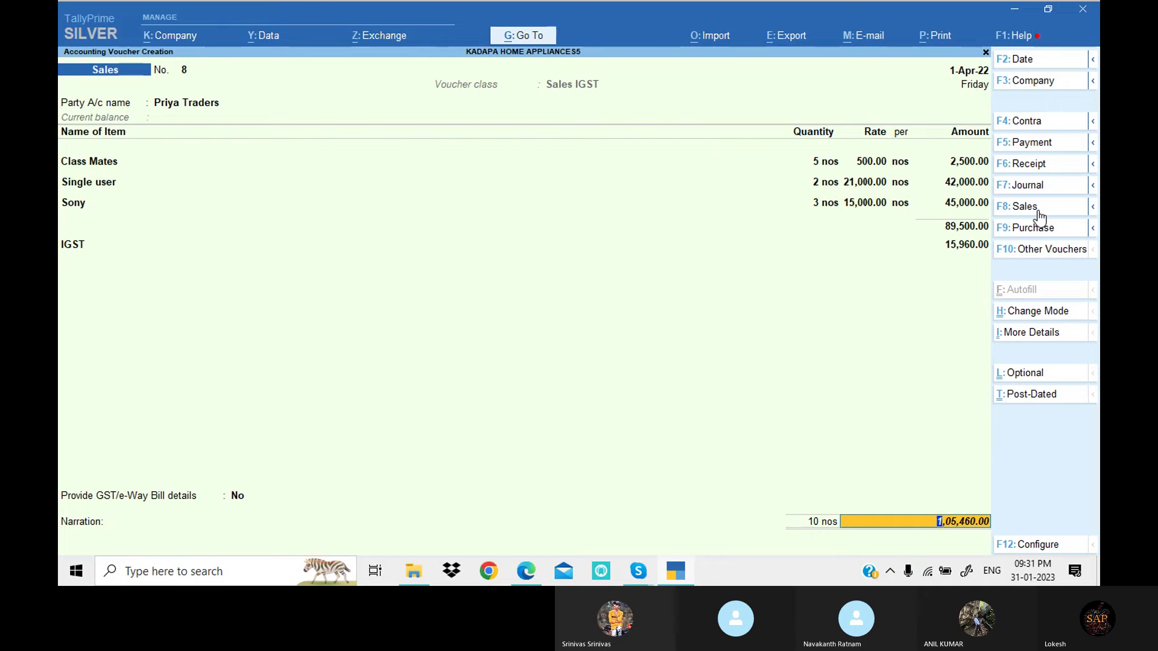
pyautogui.press('Return')
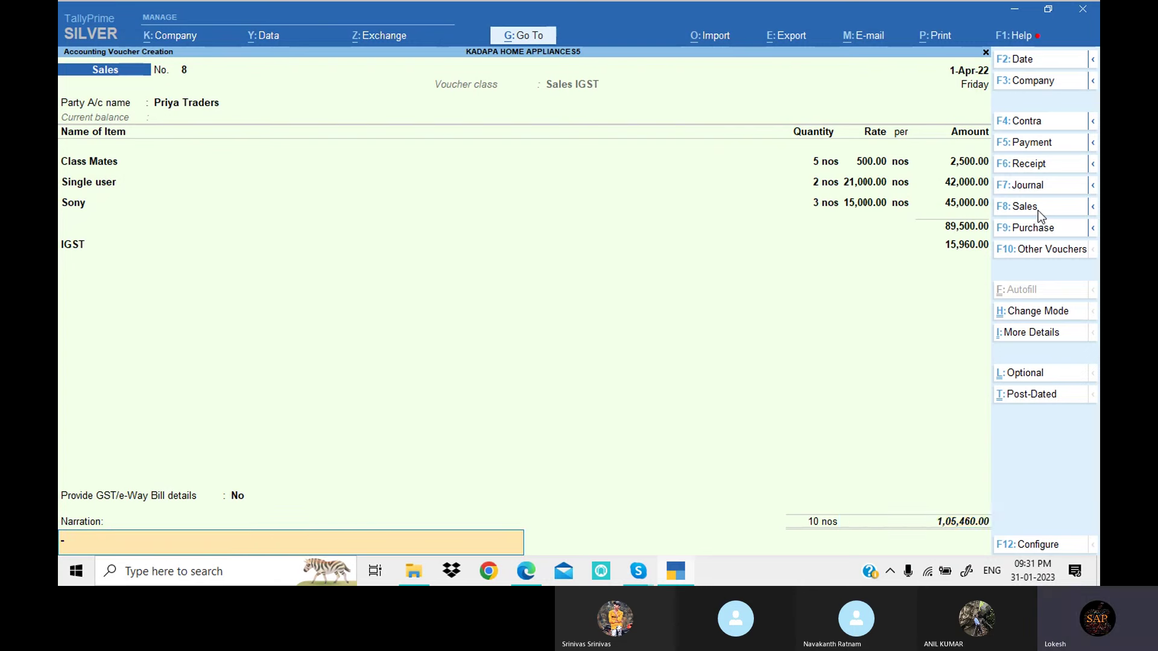
pyautogui.press('Return')
pyautogui.press('Return')
pyautogui.press('Return')
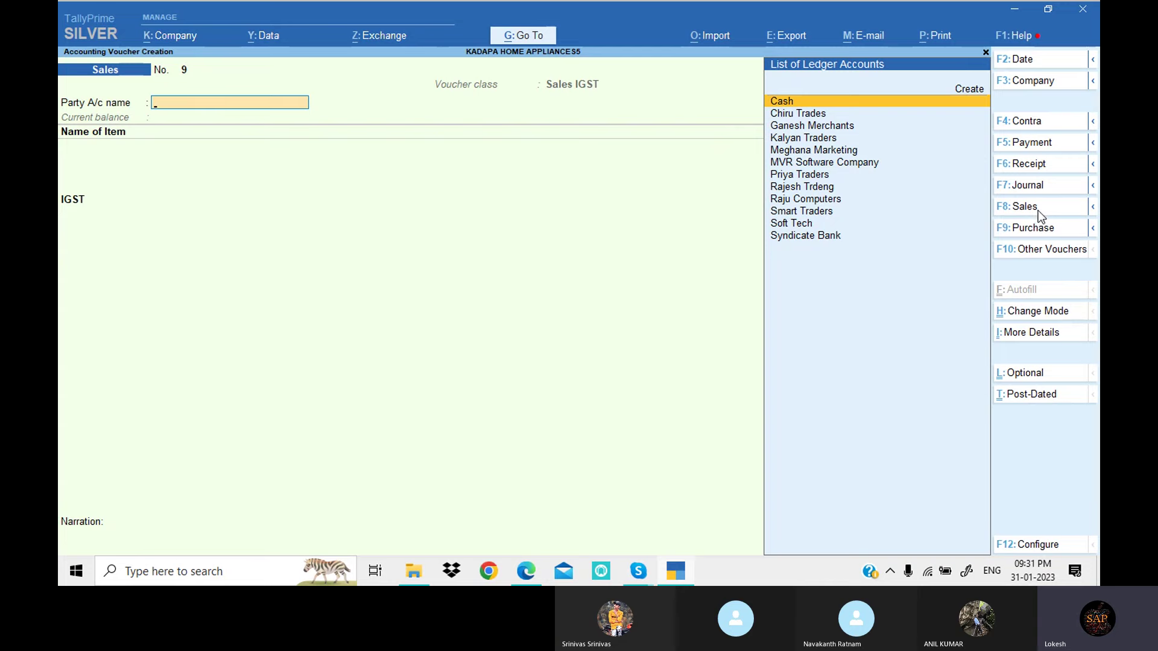
# Step: Leave voucher entry and open the Sales voucher type for alteration
pyautogui.press('Escape')
pyautogui.press('y')
pyautogui.press('Up')
pyautogui.press('Up')
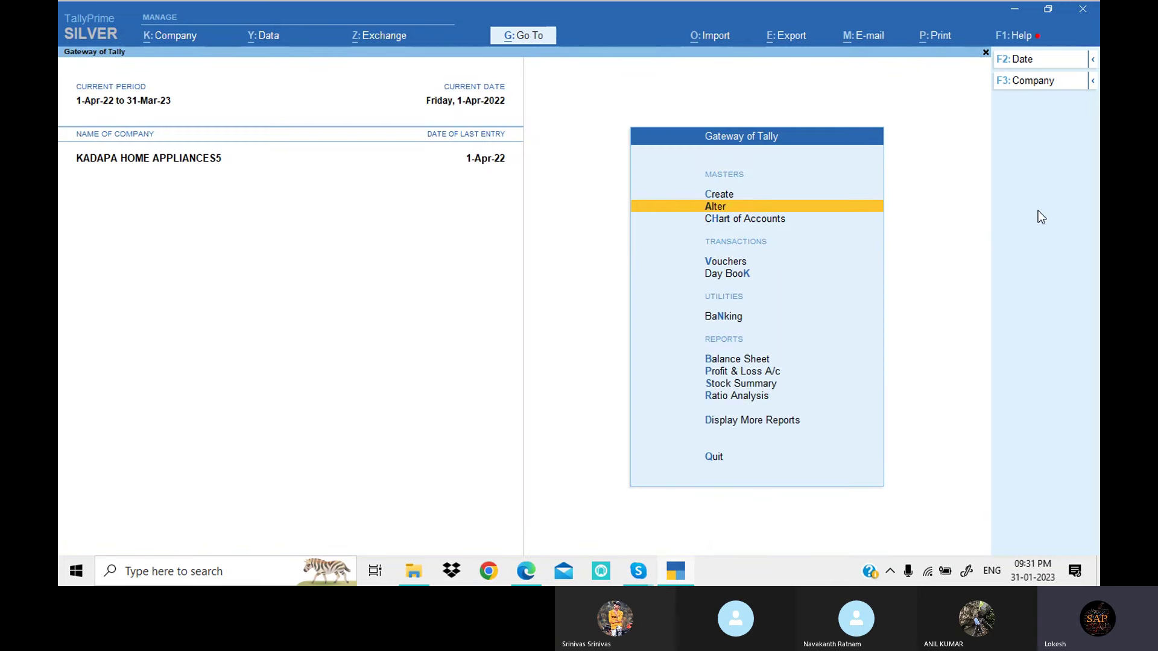
pyautogui.press('Return')
pyautogui.press('Down')
pyautogui.press('Down')
pyautogui.press('Down')
pyautogui.press('Return')
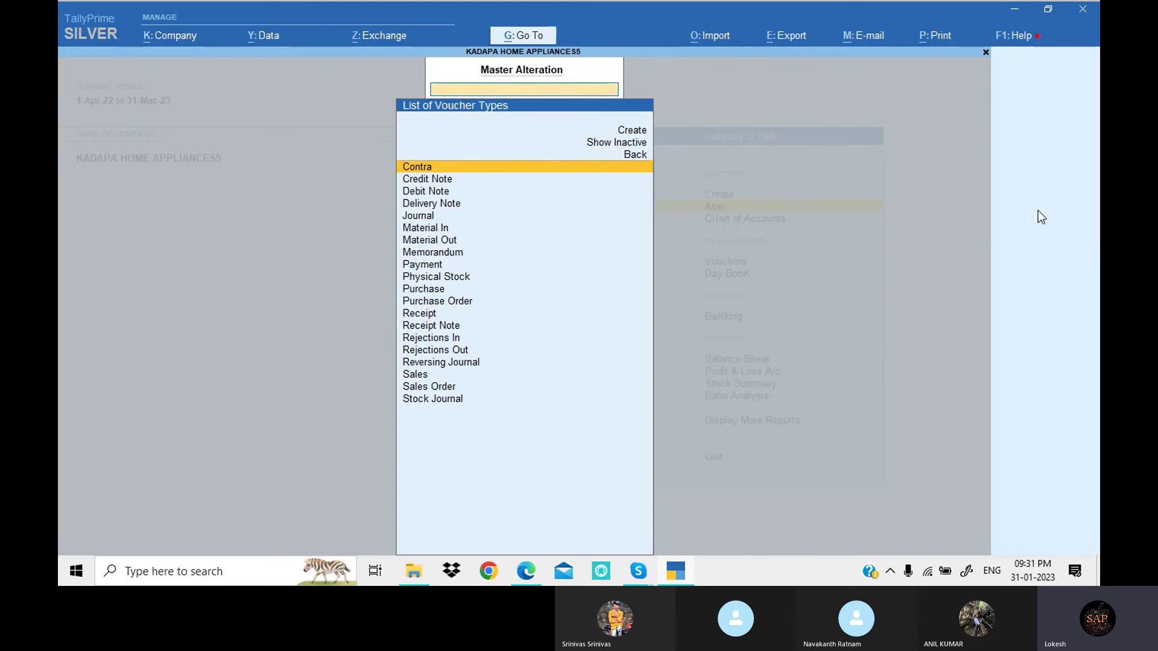
pyautogui.write('Sa')
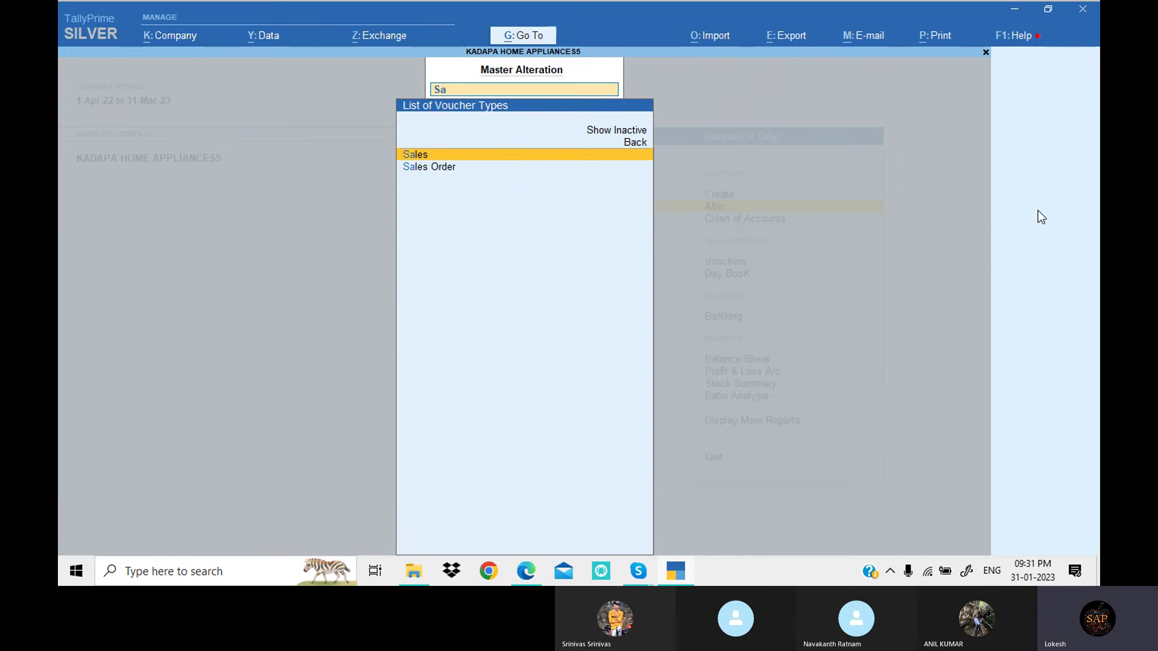
pyautogui.press('Return')
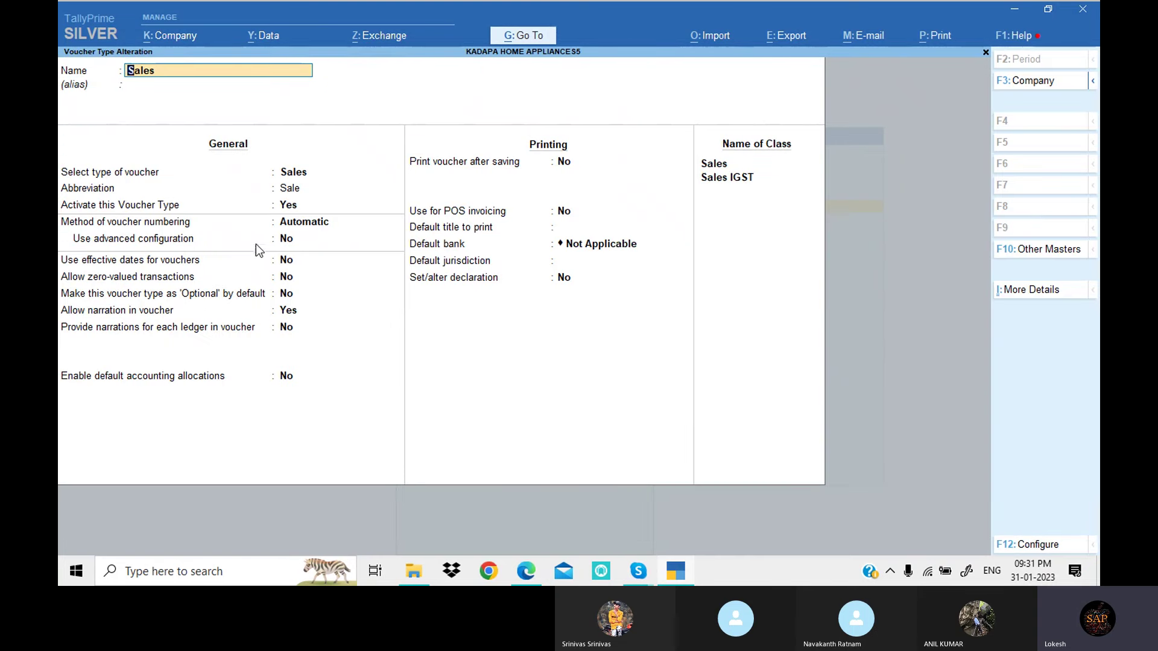
# Step: Remove the Sales and Sales IGST classes from the Sales voucher type, save it and return to the Gateway of Tally
pyautogui.click(717, 165)
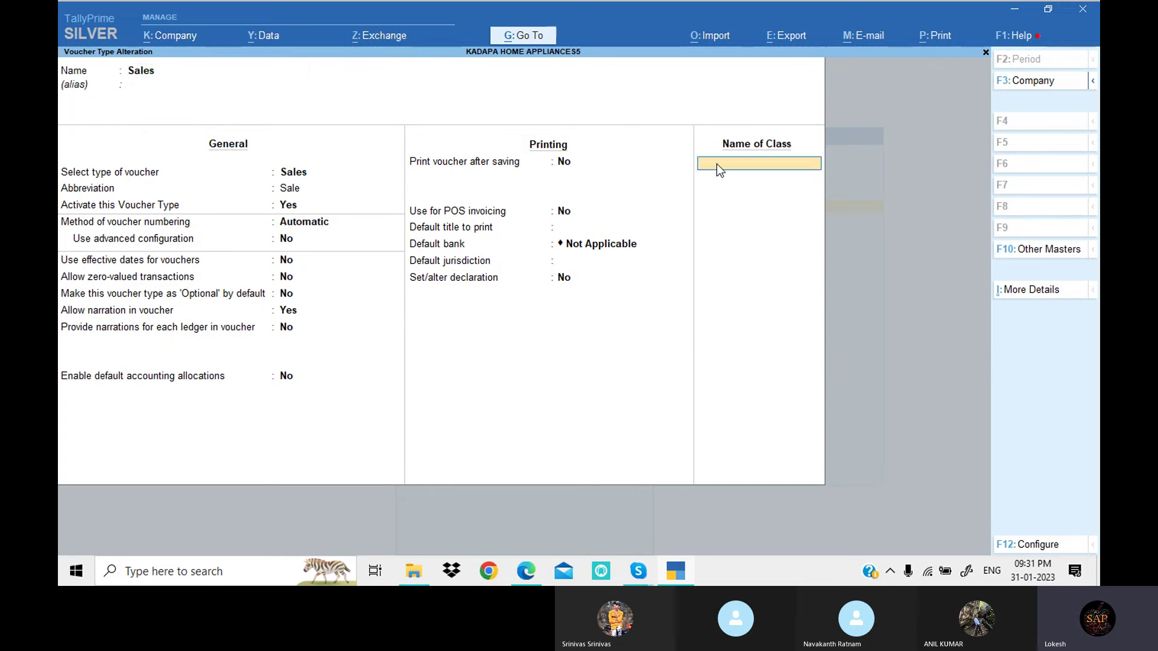
pyautogui.press('Return')
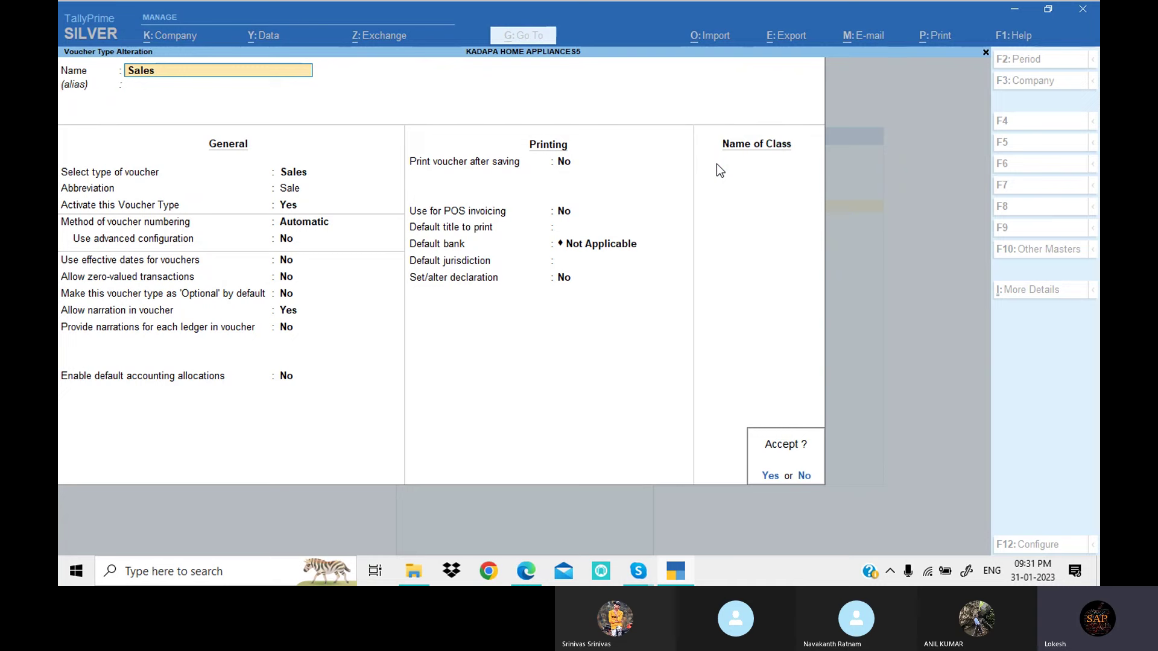
pyautogui.press('Return')
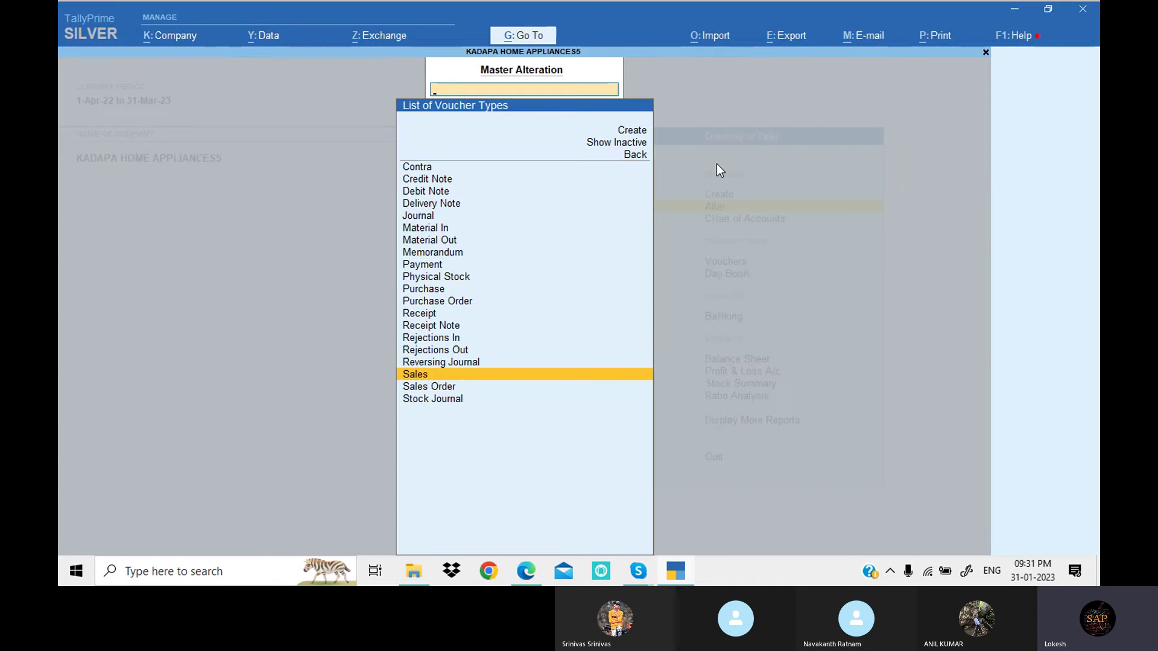
pyautogui.press('Escape')
pyautogui.press('Escape')
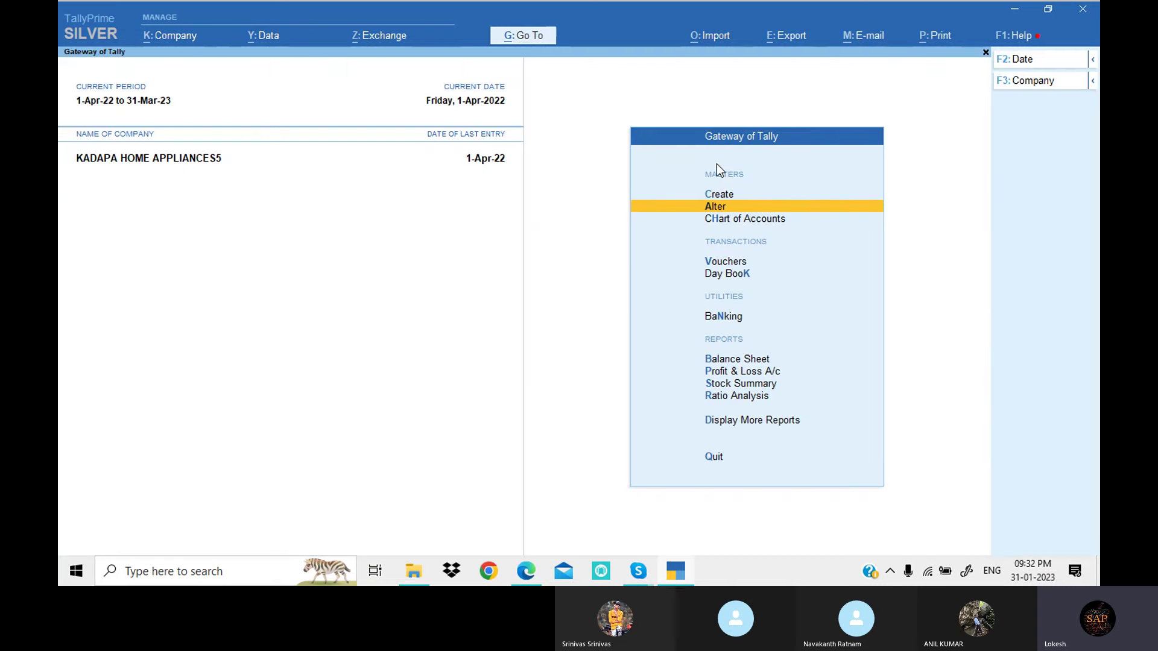
# Step: Start a new sales voucher without a voucher class
pyautogui.press('v')
pyautogui.click(1055, 167)
pyautogui.click(1042, 205)
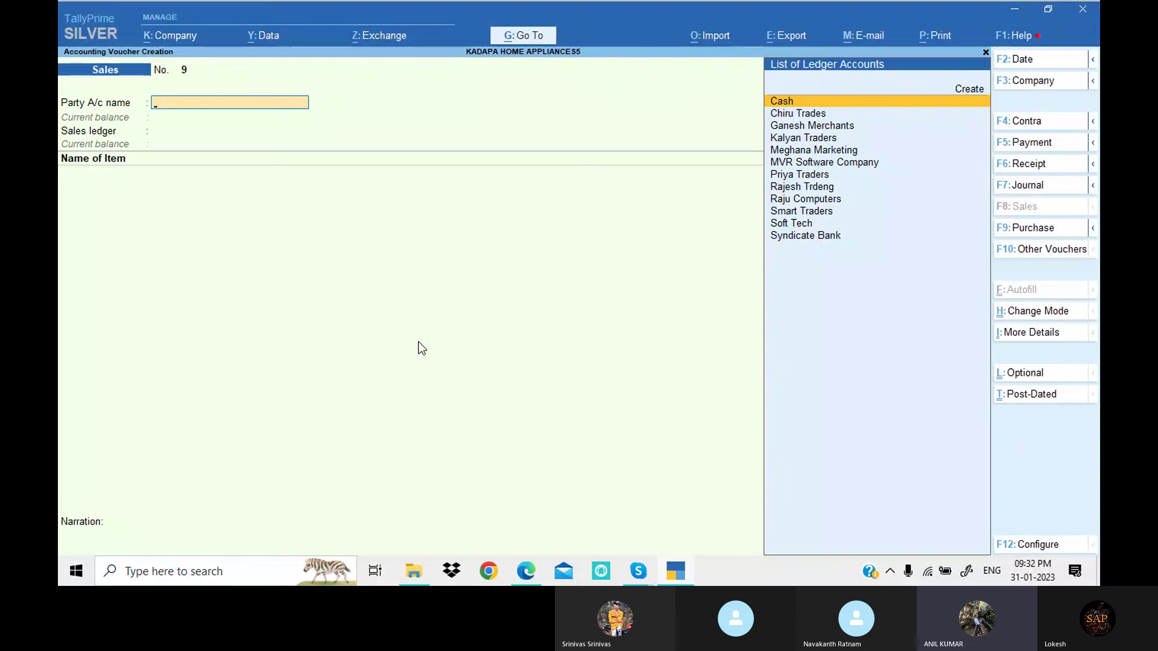
# Step: Switch to the Skype group call window
pyautogui.click(638, 571)
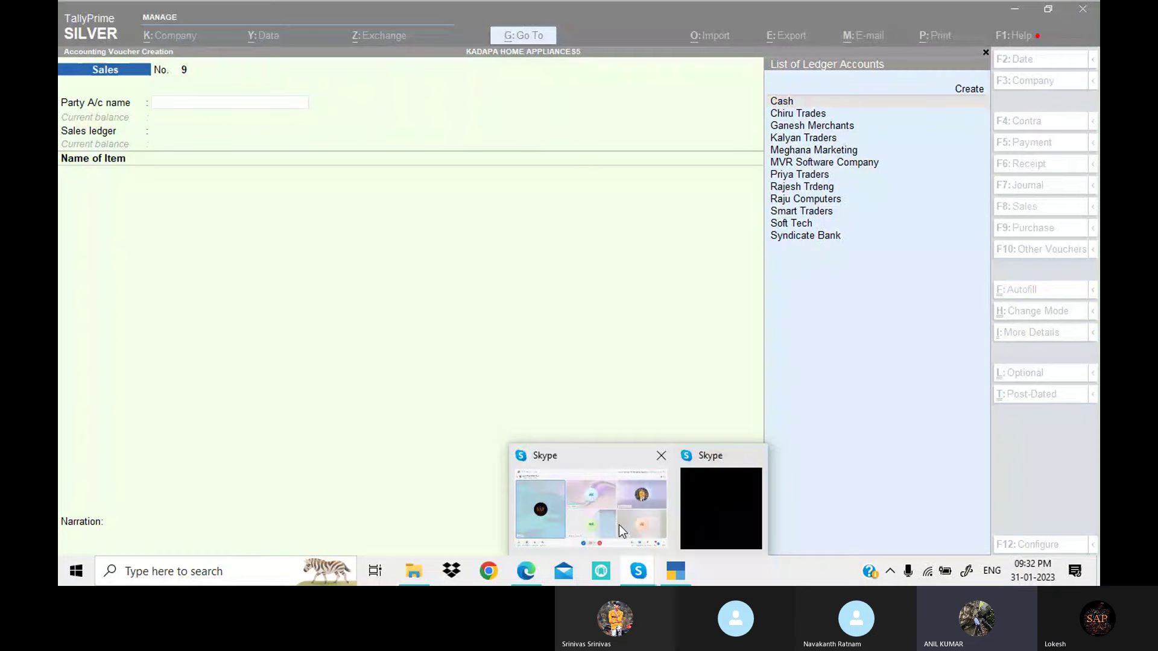
pyautogui.click(619, 525)
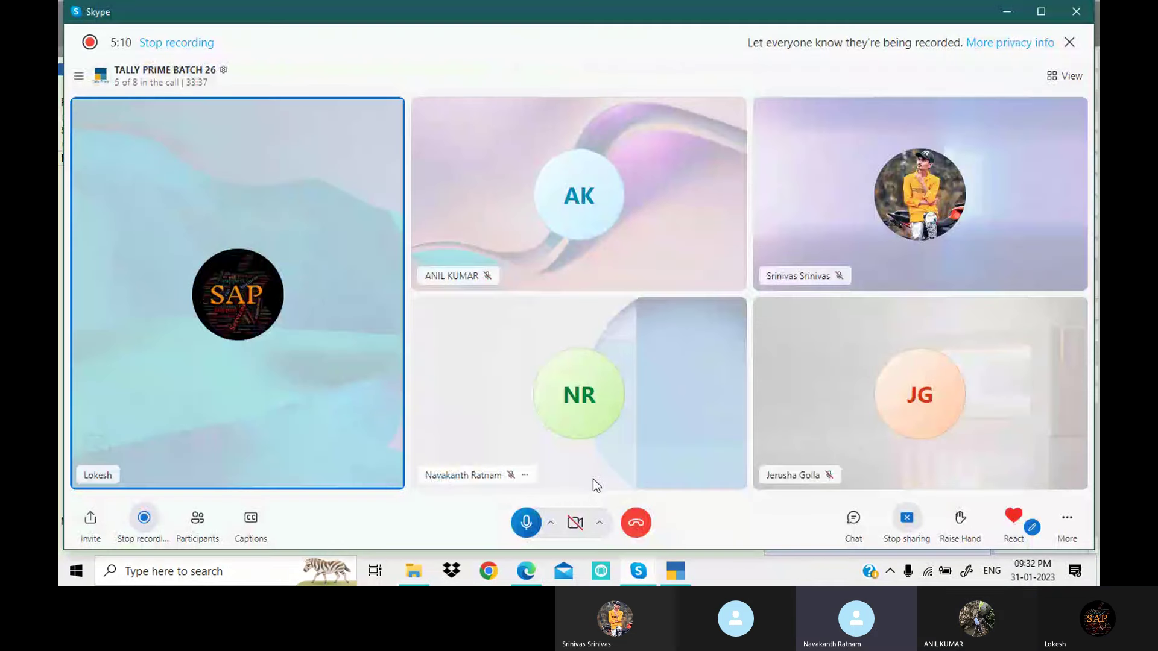